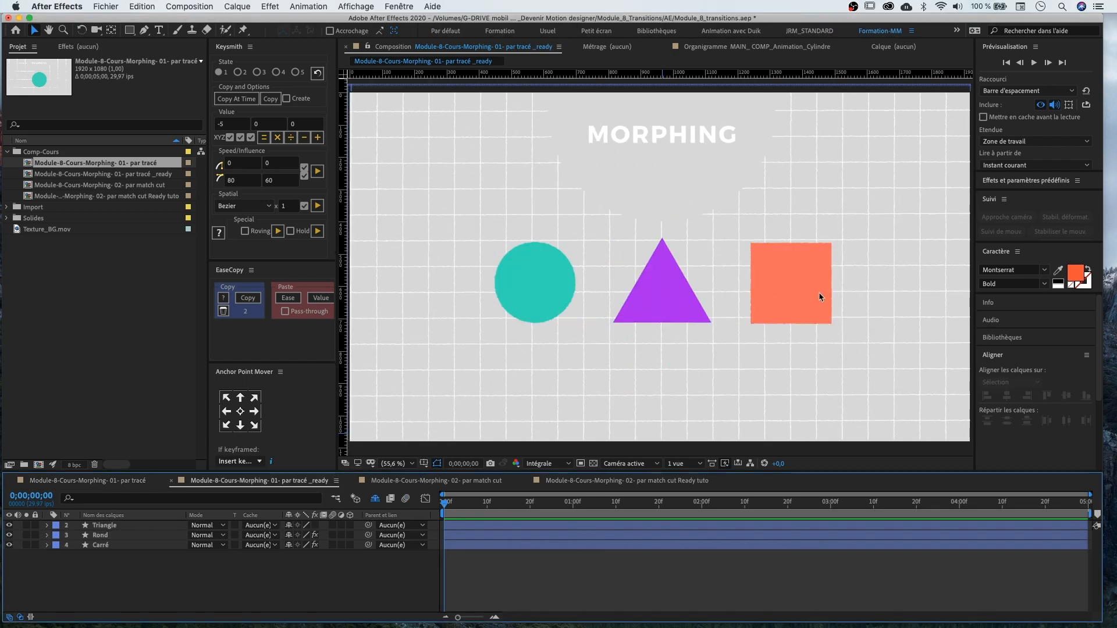
Select the Triangle, Rond and Carré layers and align them on a common horizontal centre
left_click(108, 525)
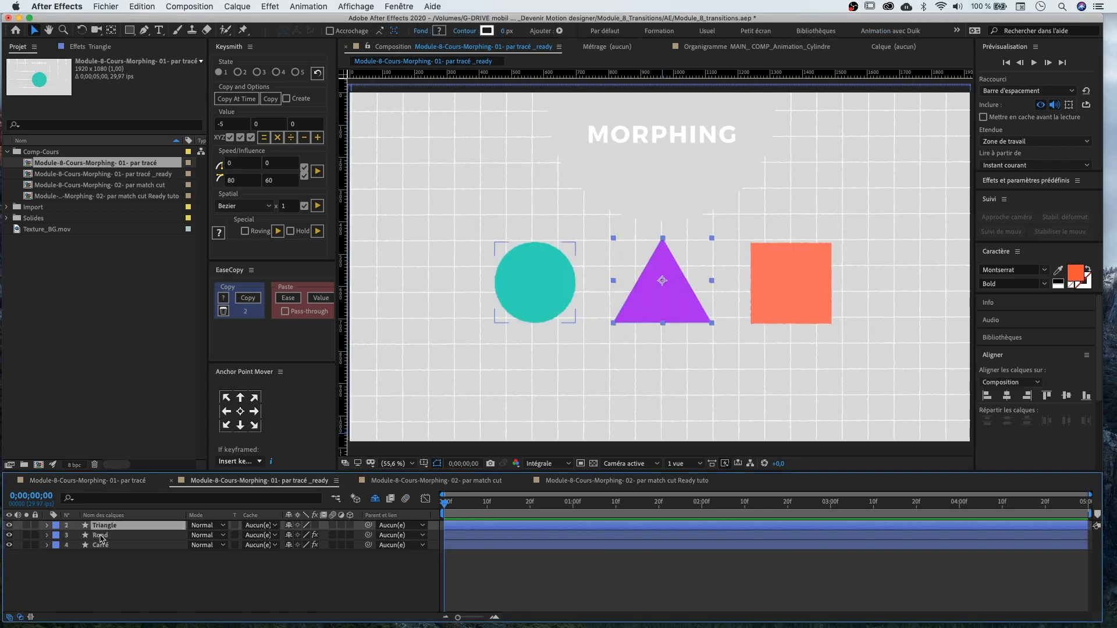
left_click(100, 535, "shift")
left_click(100, 545, "shift")
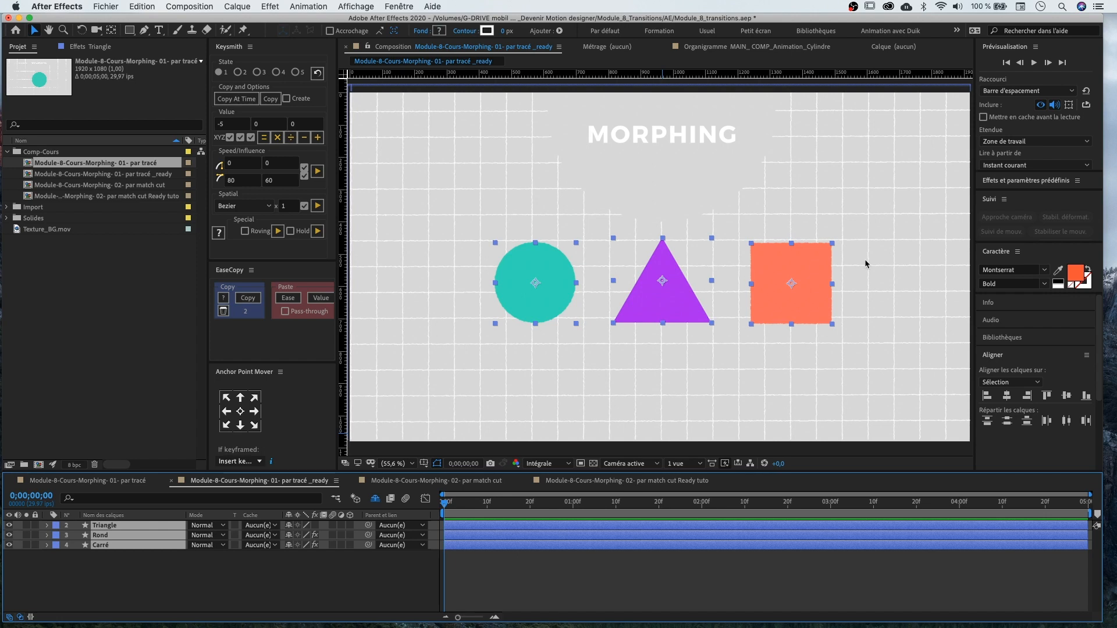
left_click(1008, 397)
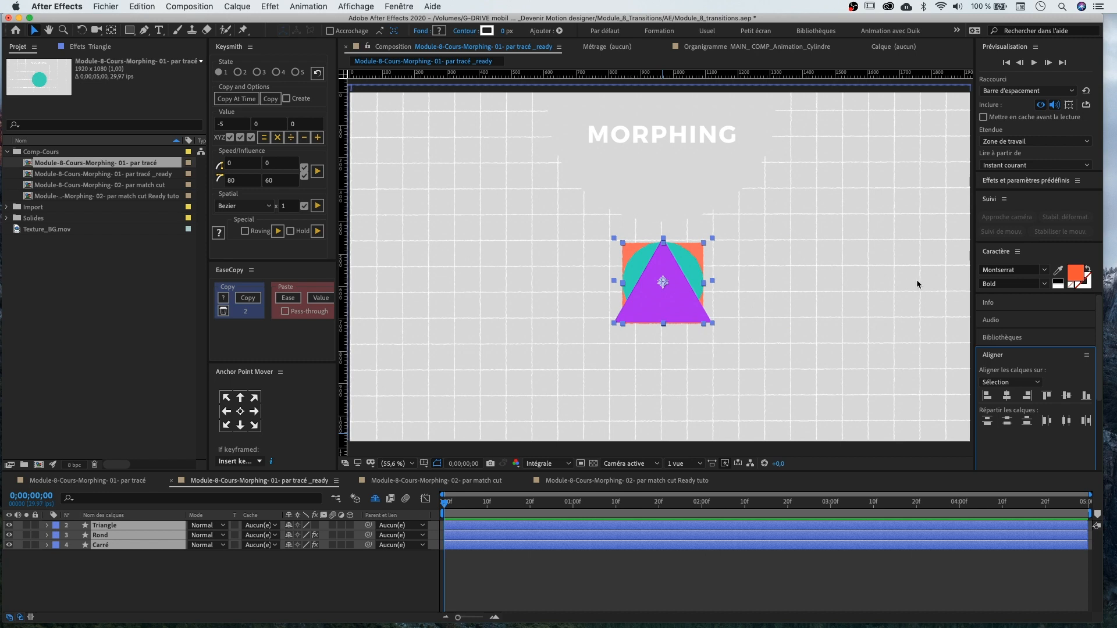
Select all three shape layers and align their vertical centres so the shapes overlap exactly
scroll(652, 274, "up", 2)
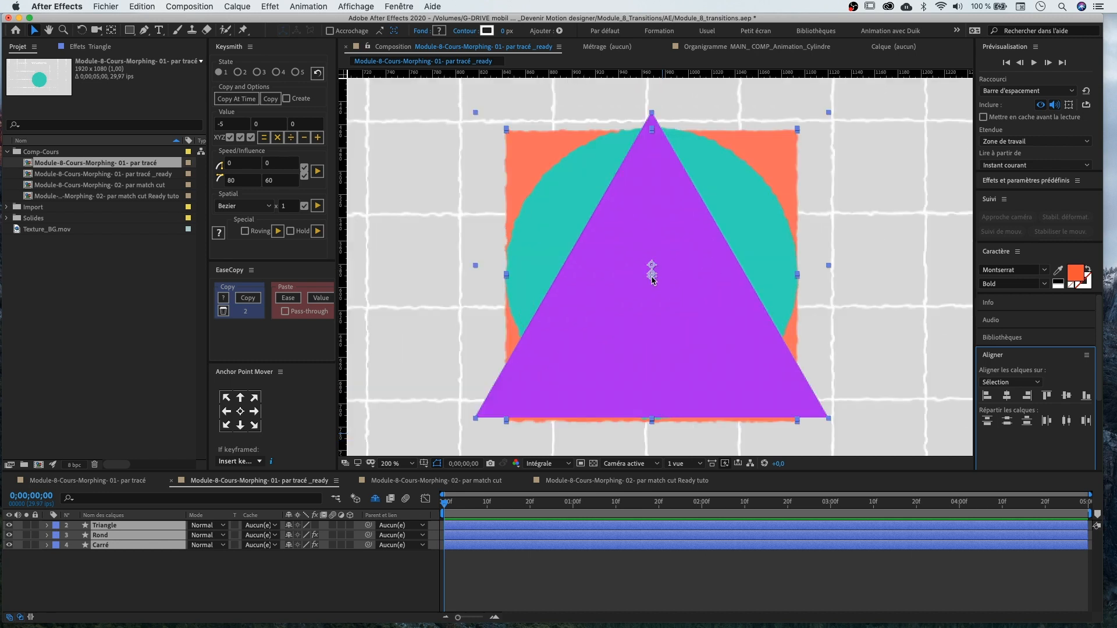
left_click(808, 284)
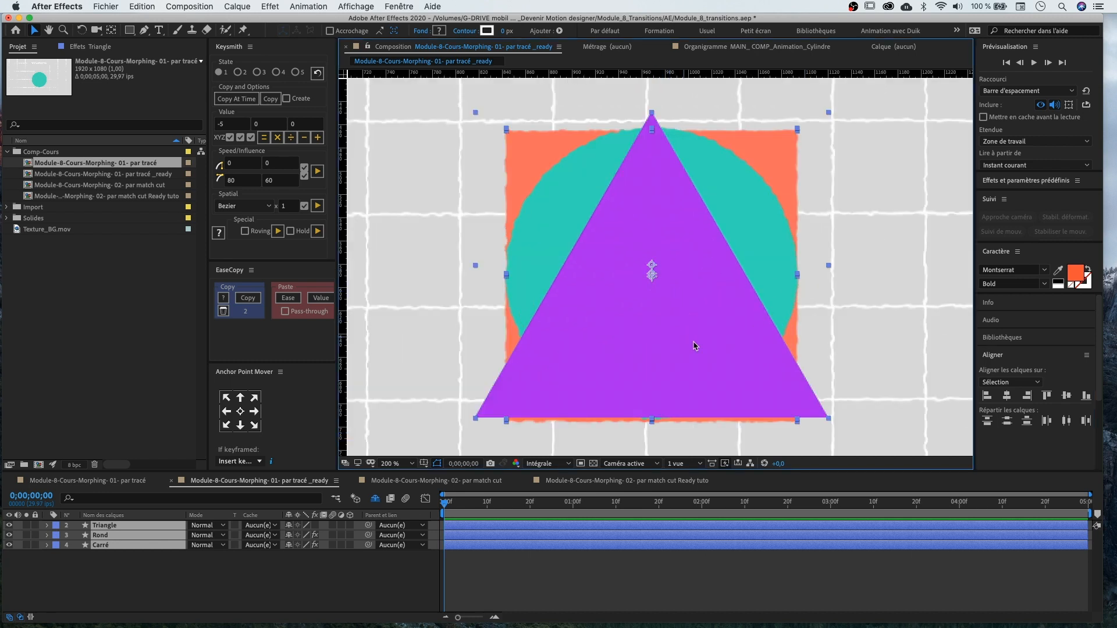
left_click(817, 255)
left_click(689, 300)
key("super+a")
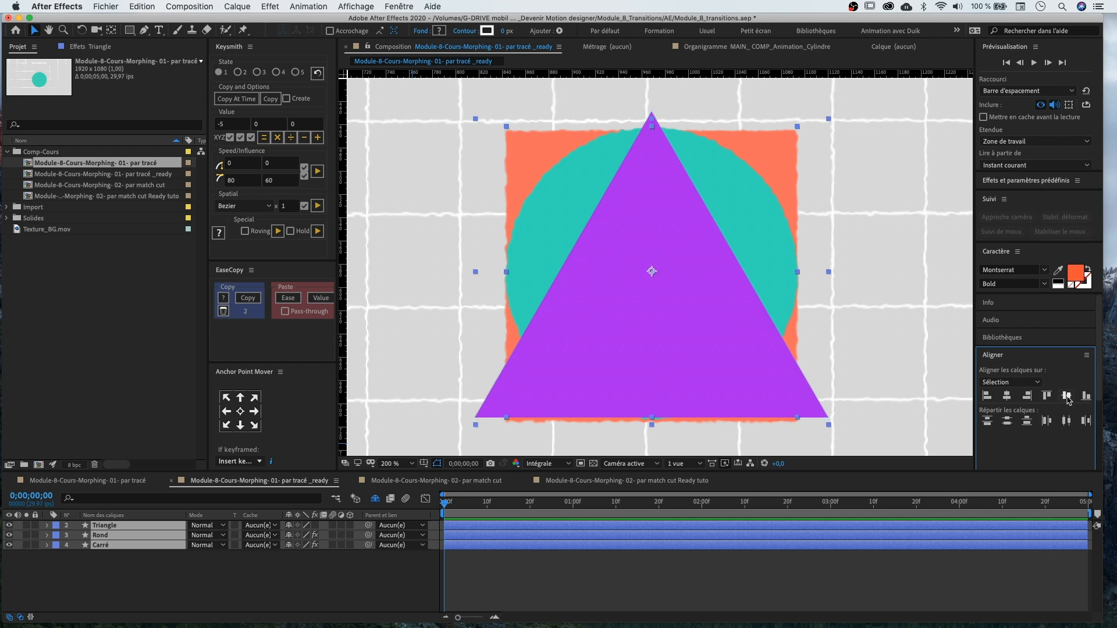
left_click(1067, 397)
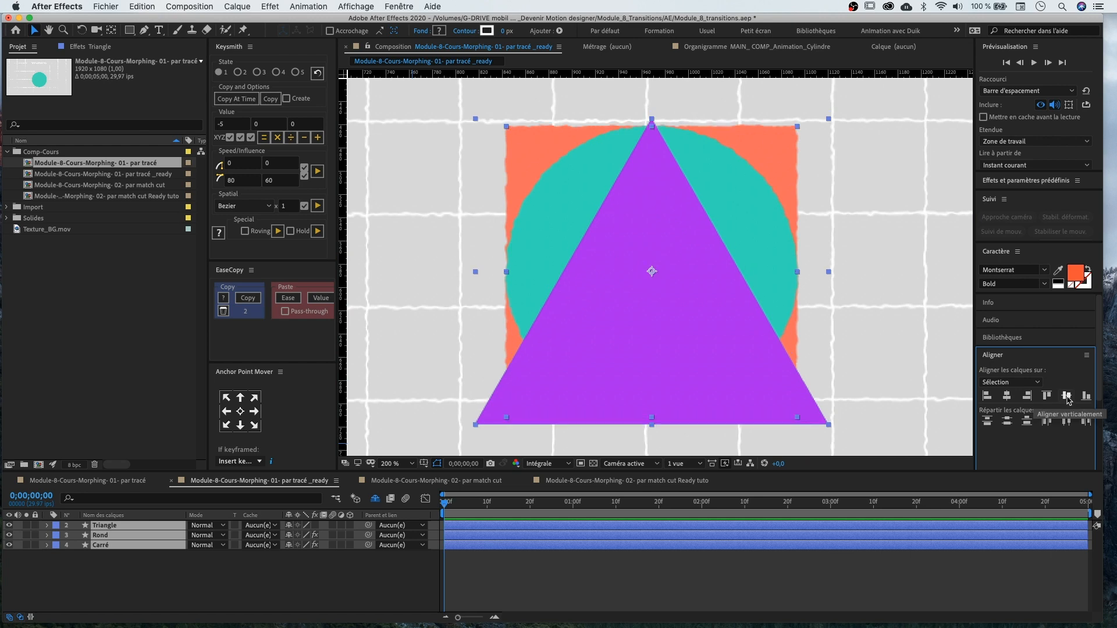
Move the Rond layer above the Triangle layer in the layer stack
scroll(715, 283, "down", 1)
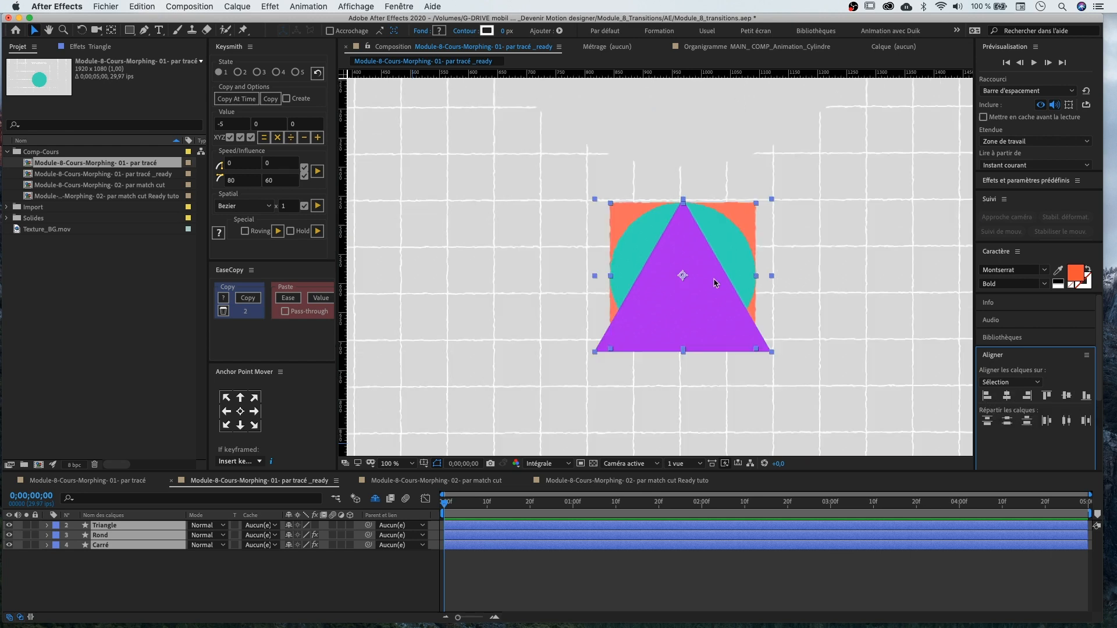
left_click(105, 535)
left_click_drag(105, 537, 104, 521)
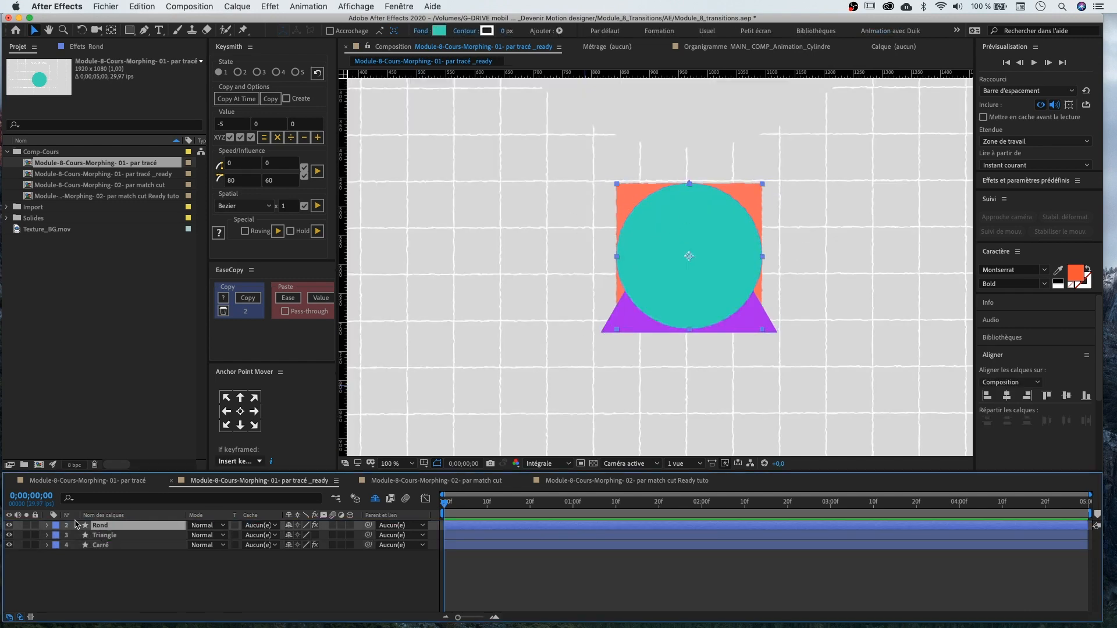
Convert the Rond layer's rectangle path into a Bézier path
left_click(48, 525)
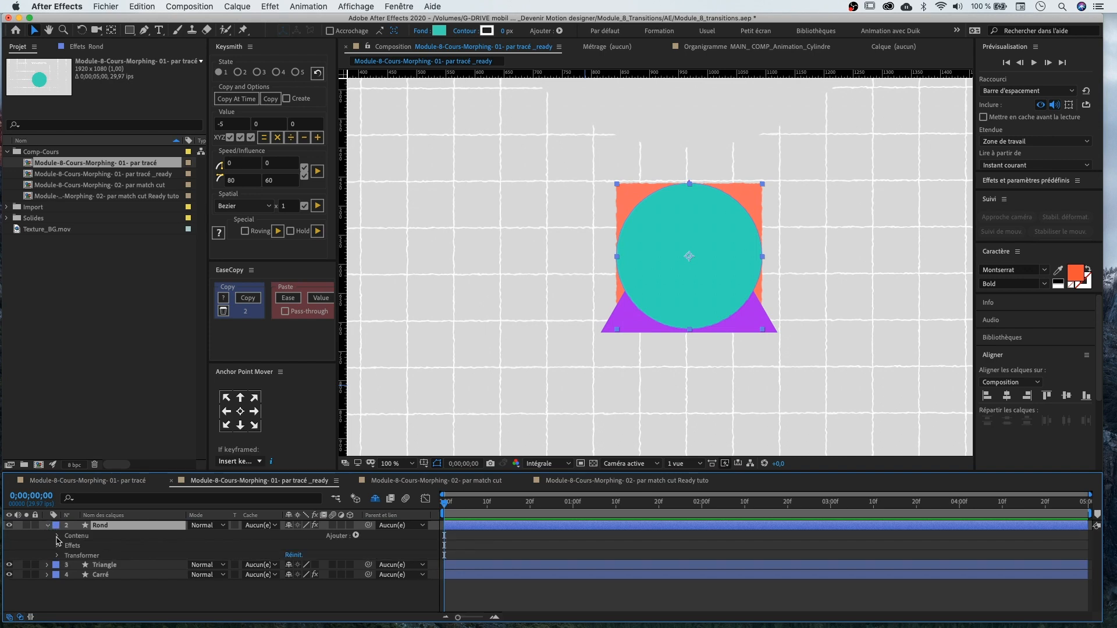
left_click(58, 537)
left_click(67, 546)
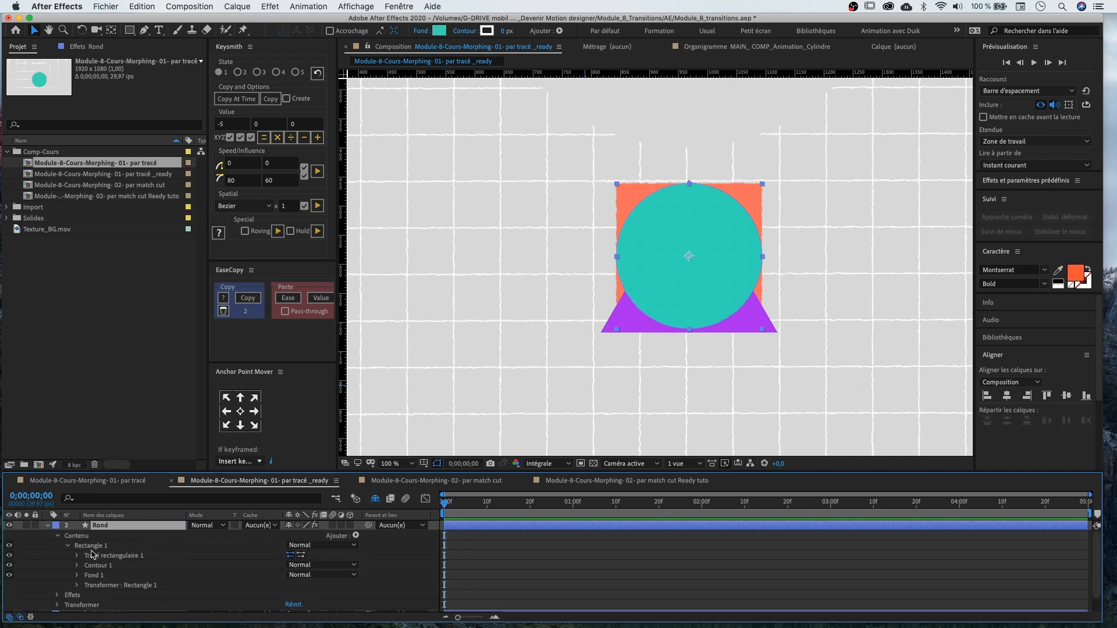
left_click(98, 557)
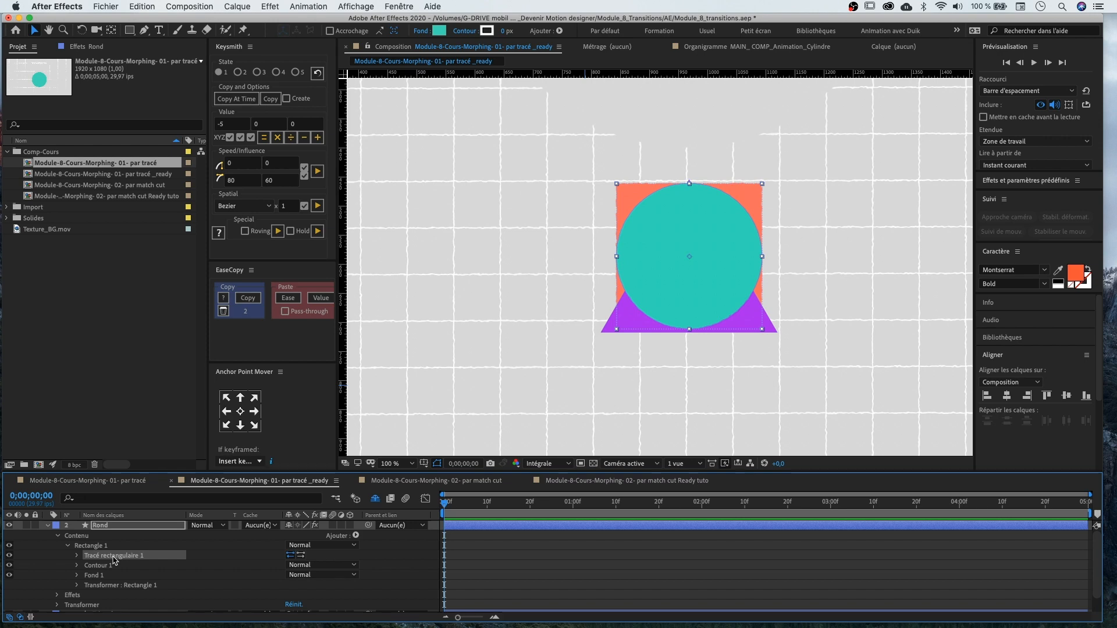
right_click(152, 558)
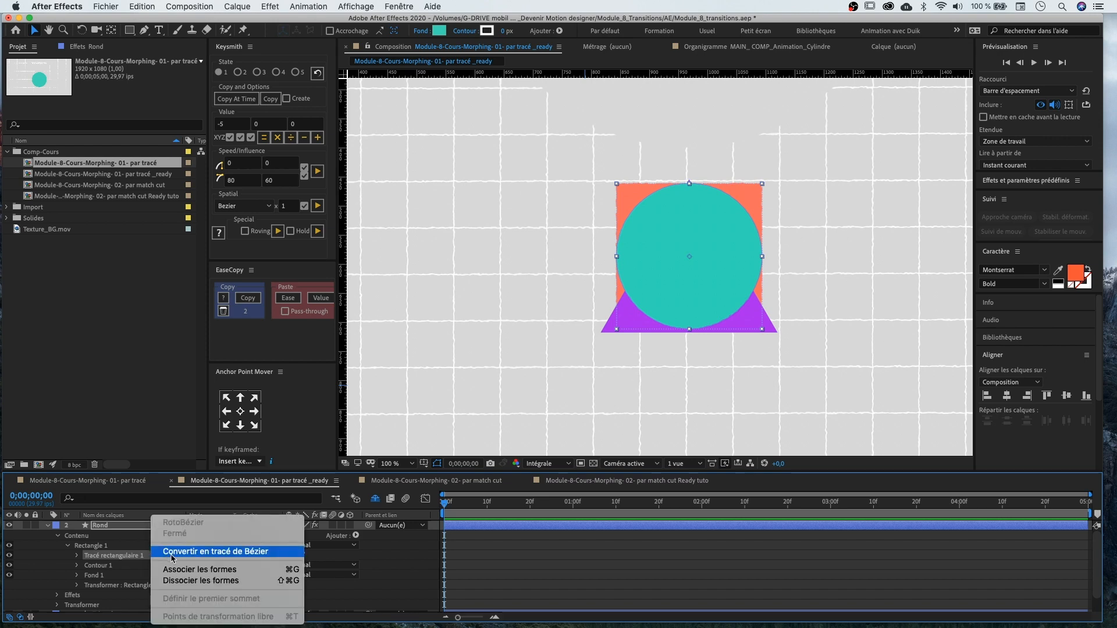
left_click(292, 558)
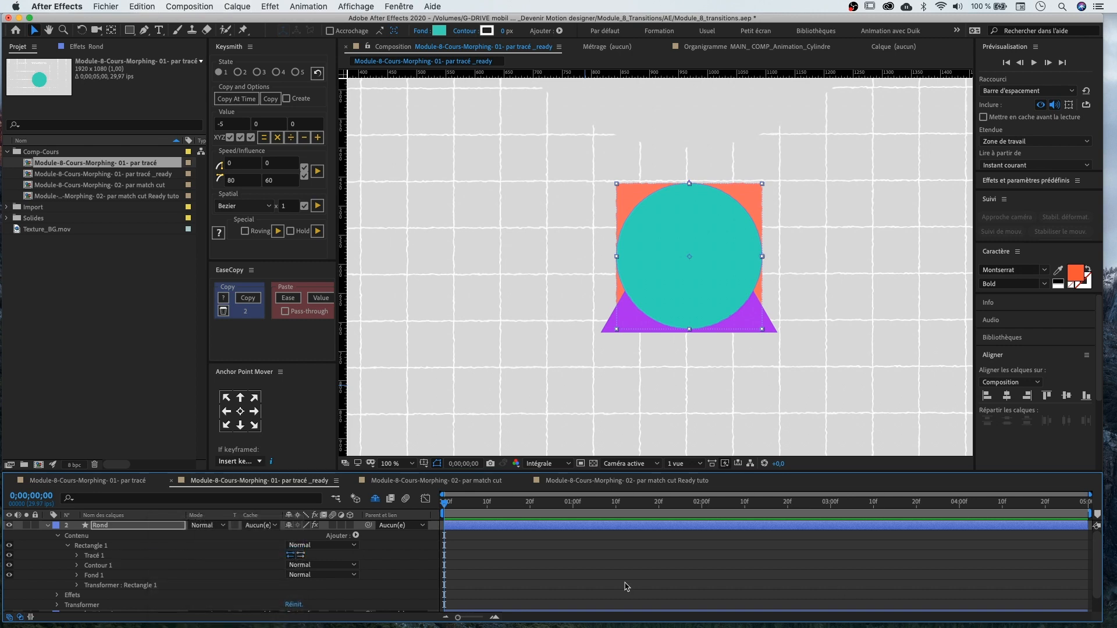
Set a Path keyframe on the Rond layer at 0 seconds and move the time indicator to 1 second
left_click(76, 555)
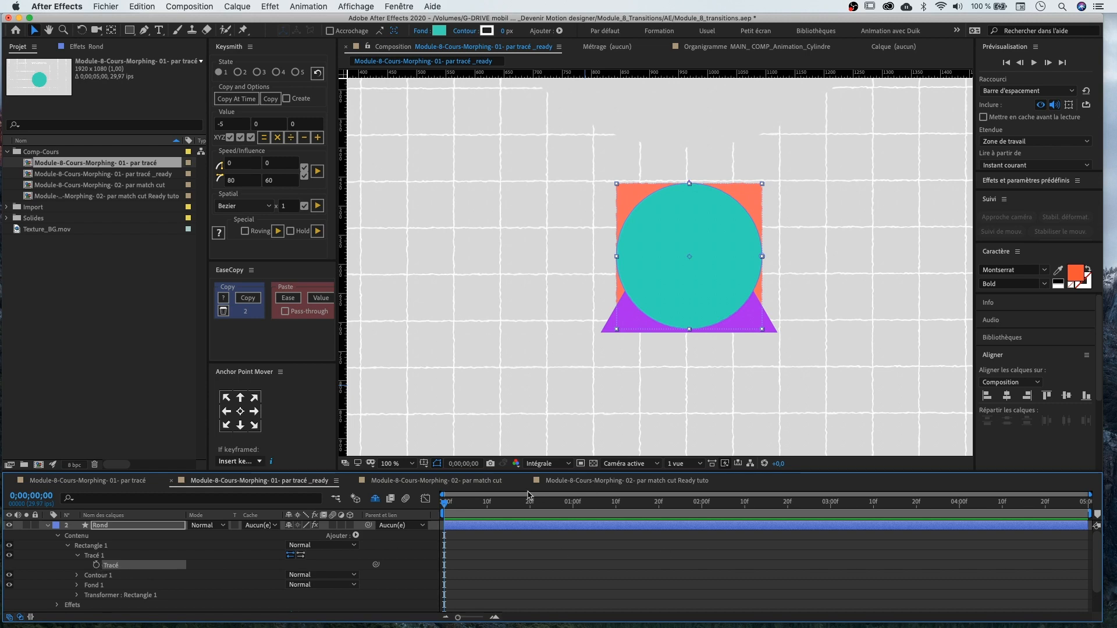
left_click_drag(479, 501, 552, 502)
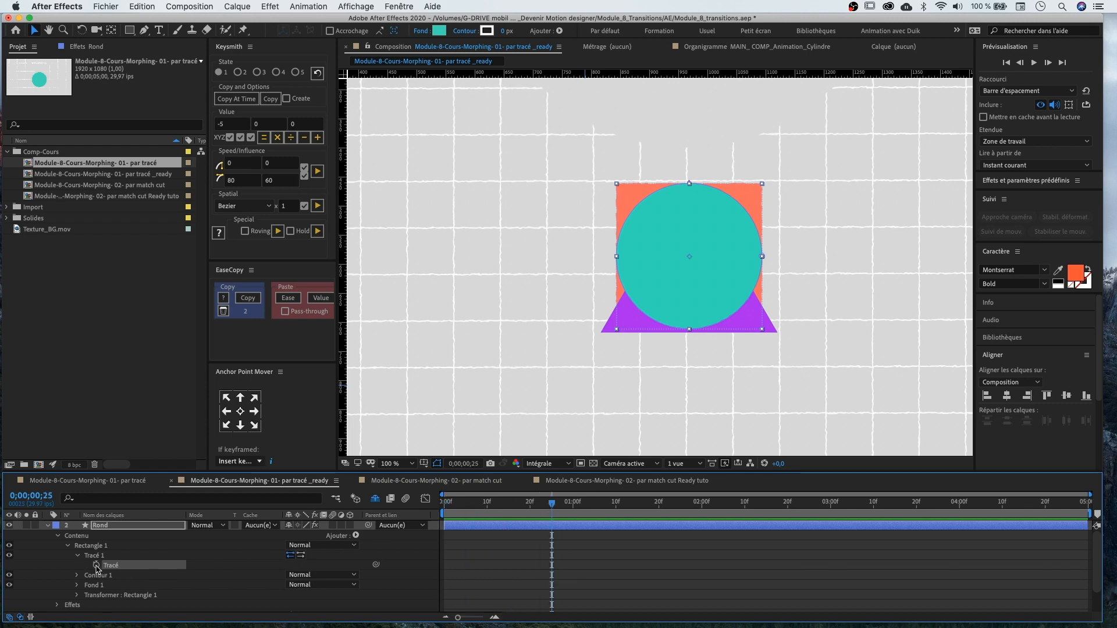
left_click_drag(464, 503, 383, 505)
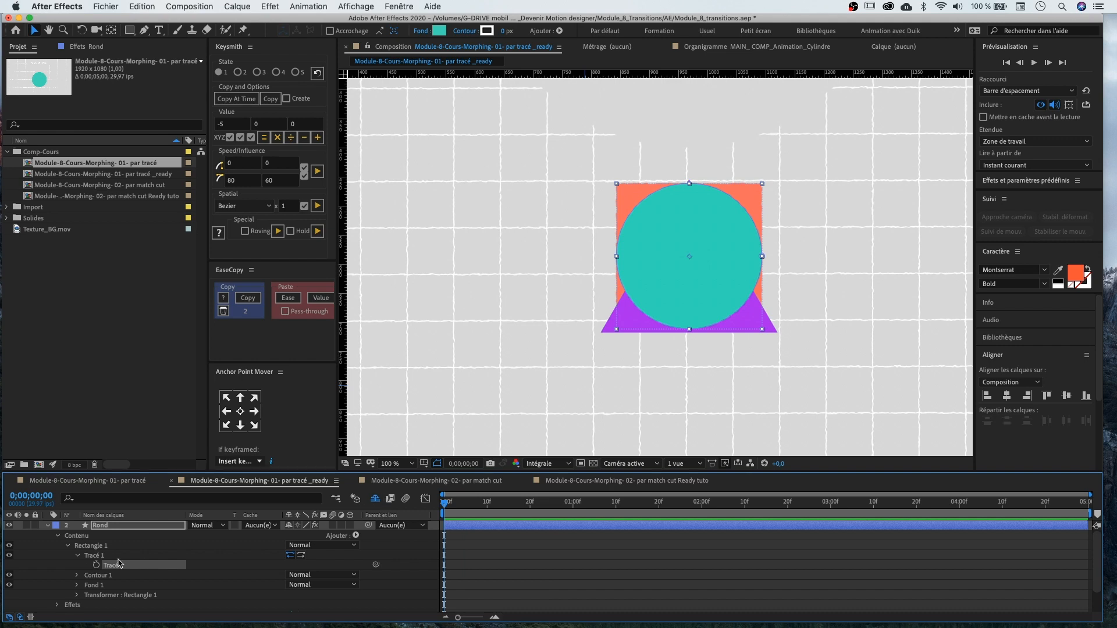
left_click(97, 565)
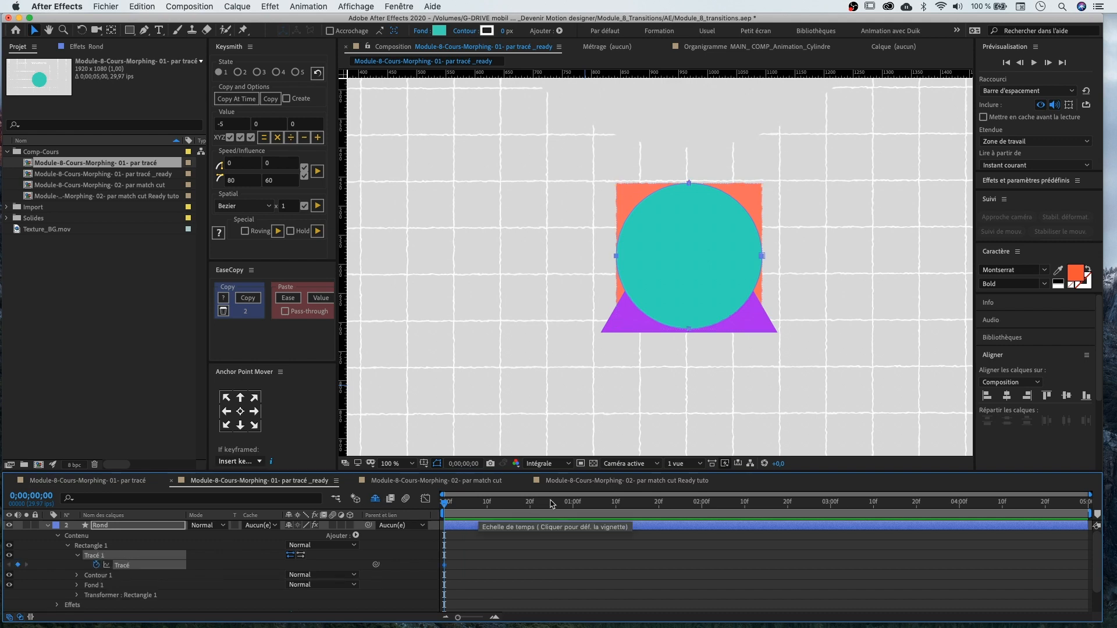
left_click_drag(546, 504, 573, 504)
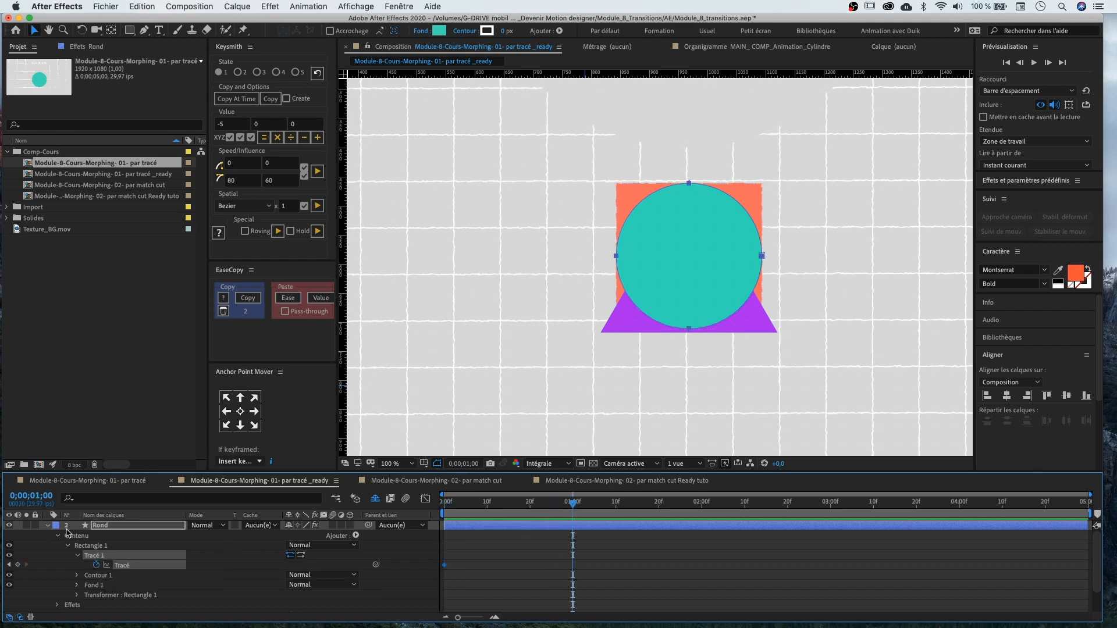
Convert the Triangle layer's polystar path into a Bézier path
left_click(48, 526)
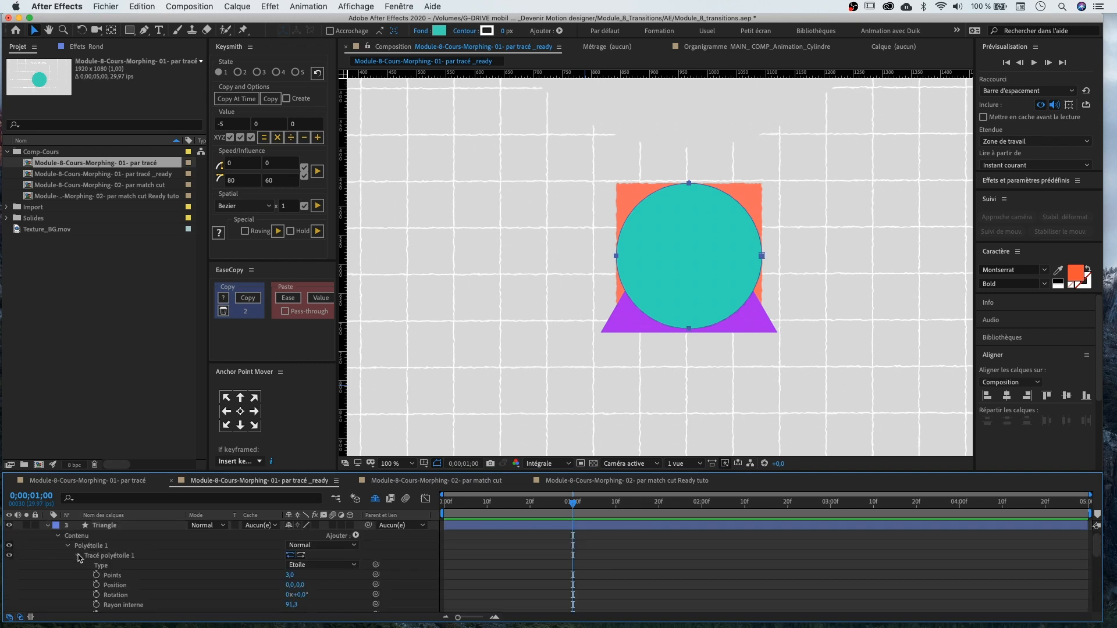
left_click(77, 556)
left_click(98, 556)
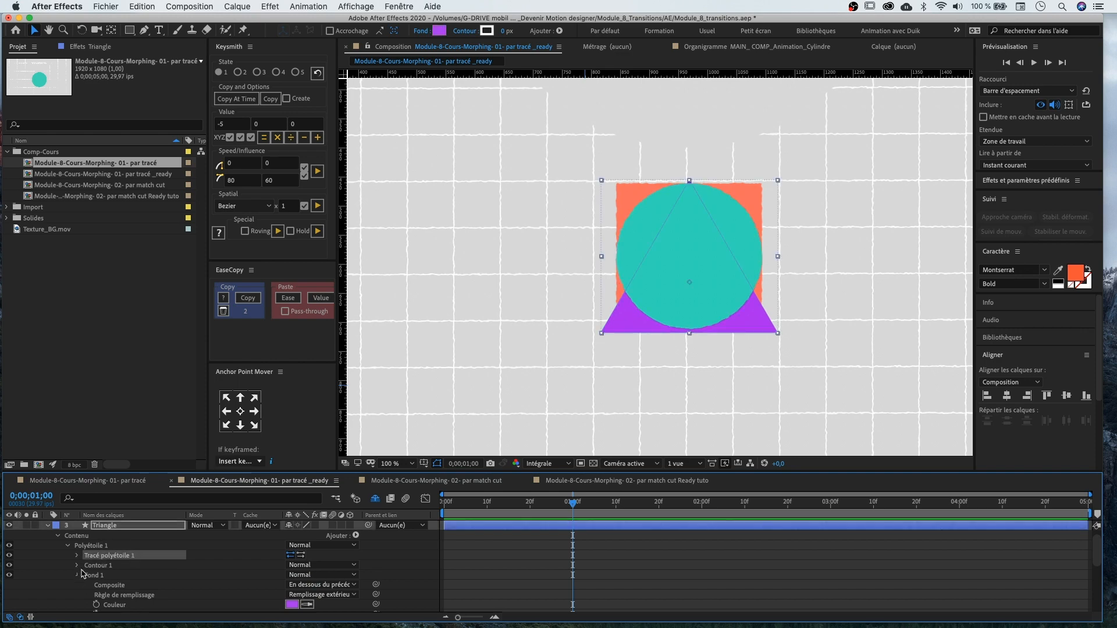
left_click(78, 575)
left_click(77, 586)
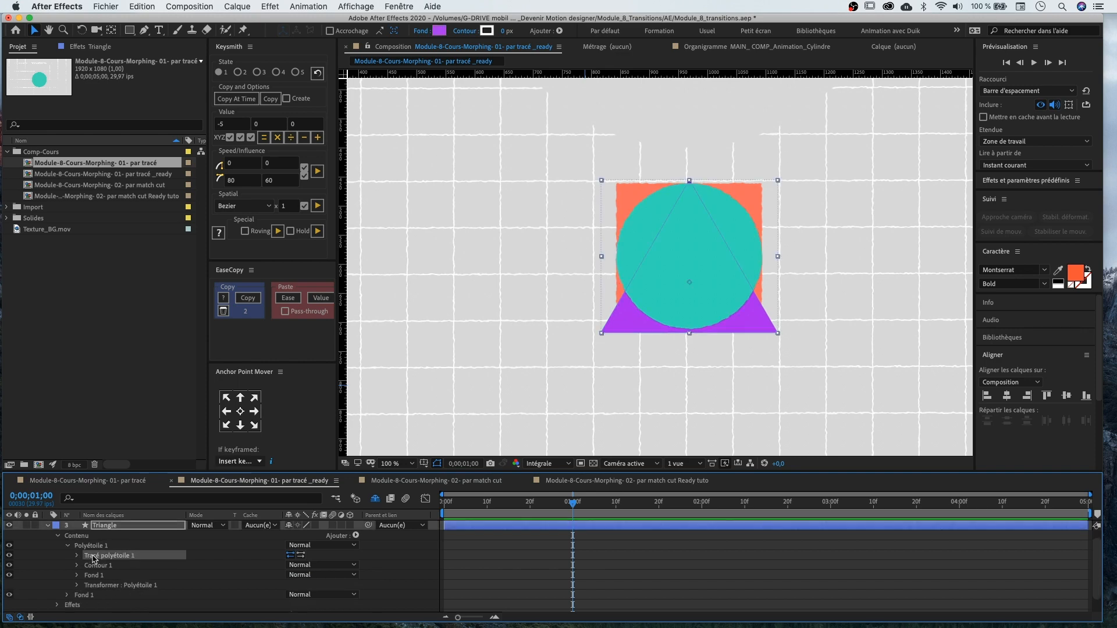
right_click(94, 558)
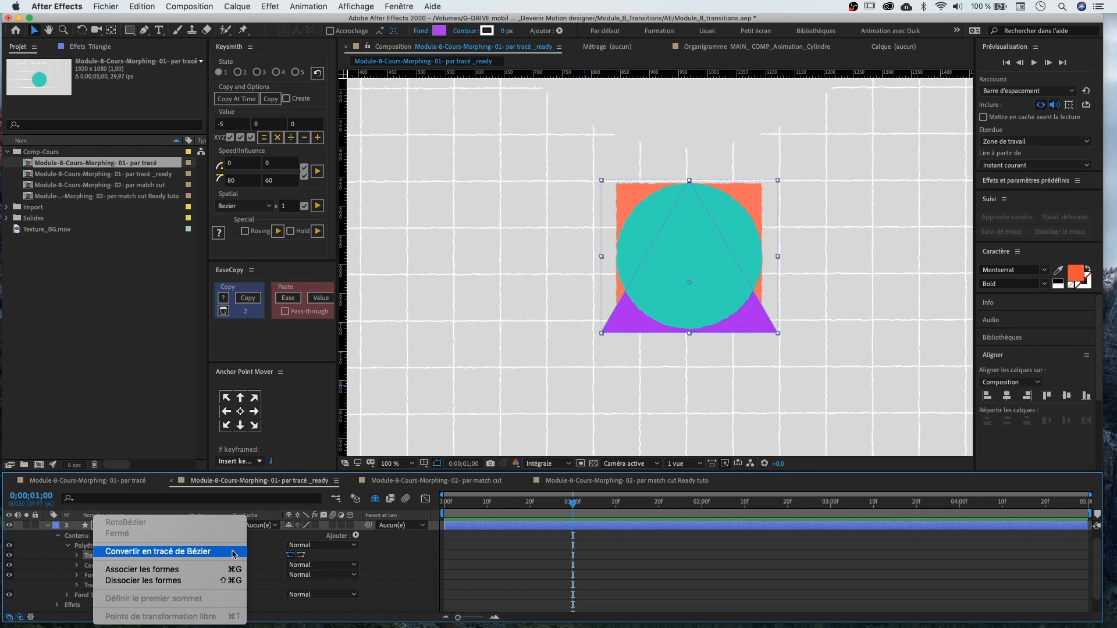
left_click(234, 556)
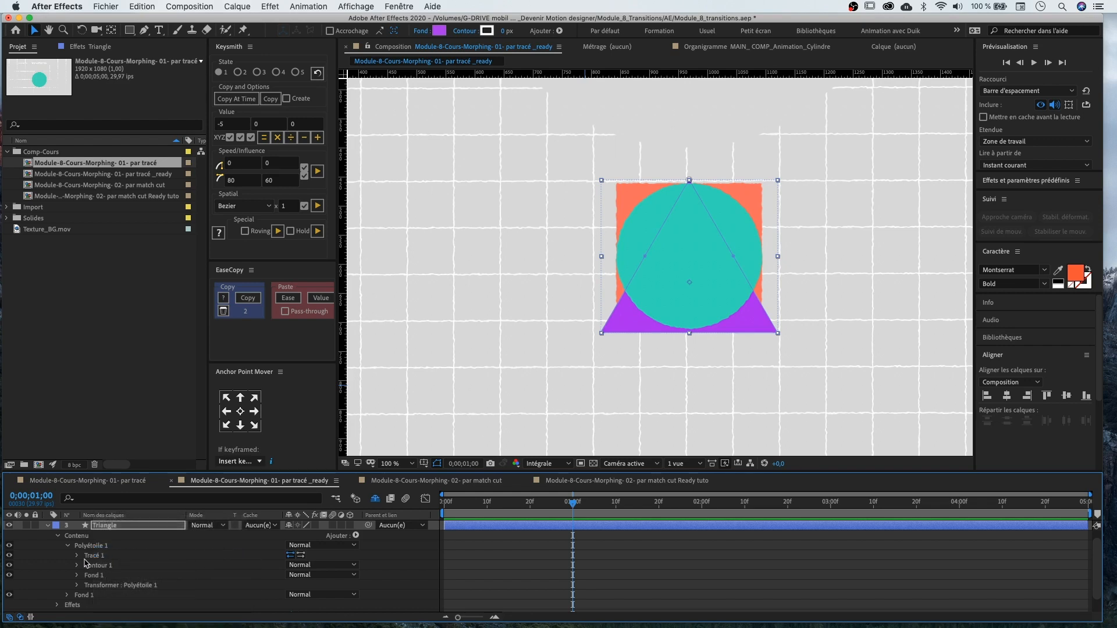
Copy the Path property of the Triangle layer's converted path
left_click(78, 556)
left_click(110, 566)
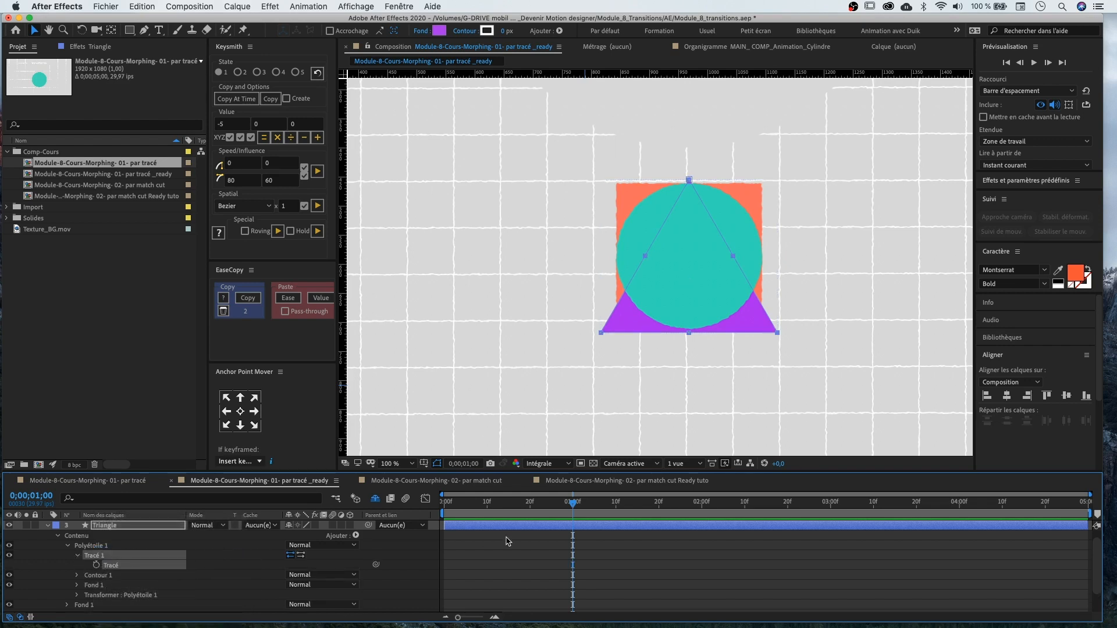
left_click(97, 565)
left_click(97, 566)
left_click(179, 571)
left_click(118, 566)
left_click(48, 525)
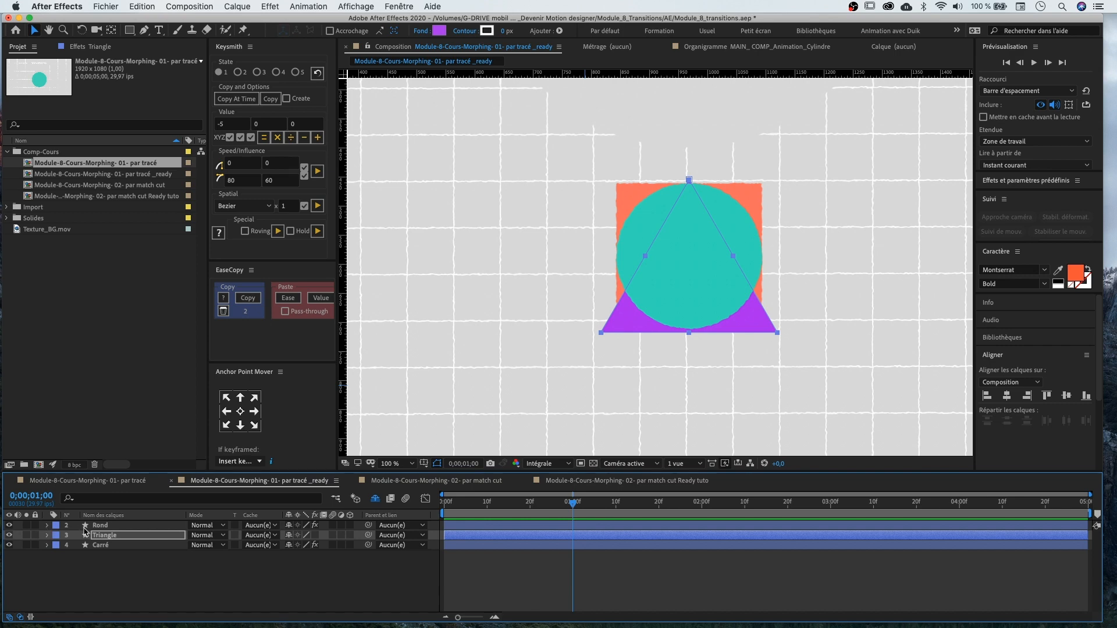
Paste the triangle path into the Rond layer's Path at 1 second to create the morph keyframe
left_click(48, 525)
left_click(90, 545)
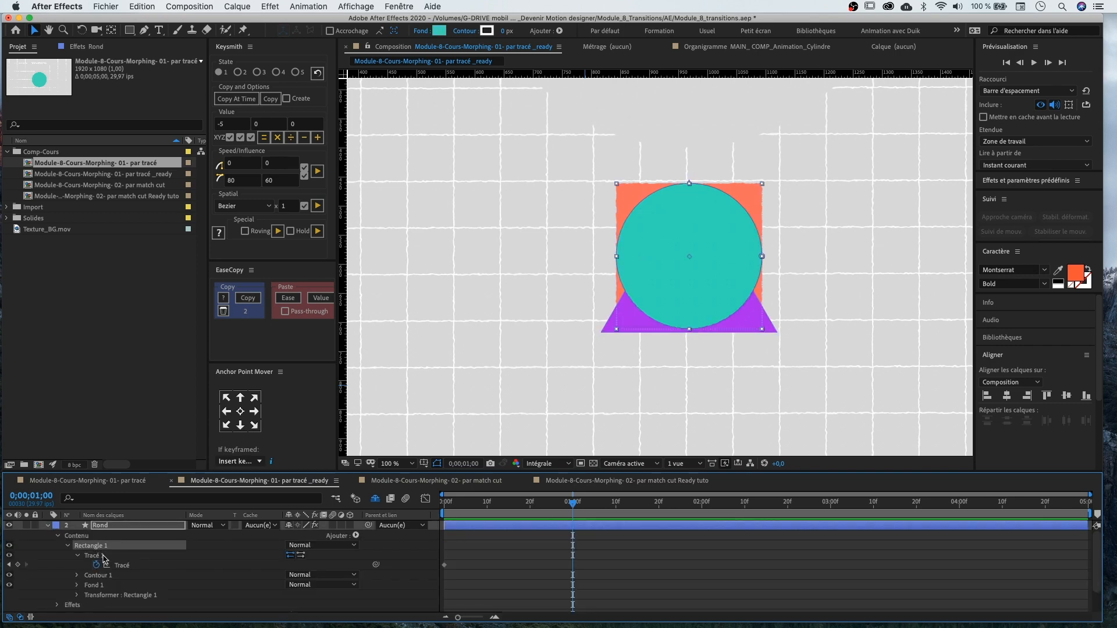
left_click(103, 556)
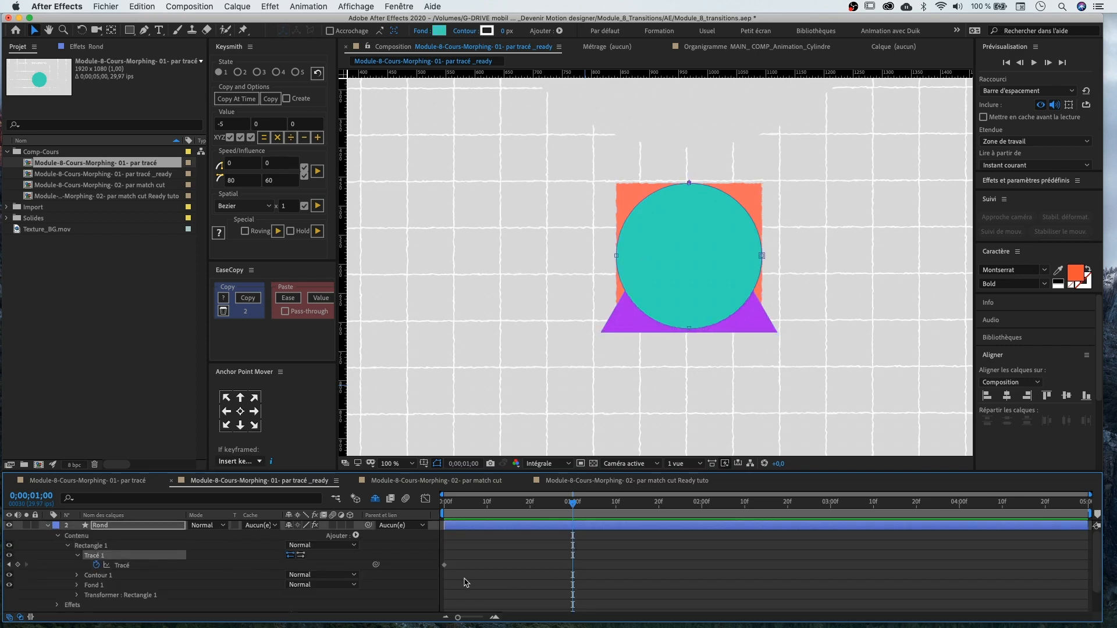
key("cmd+v")
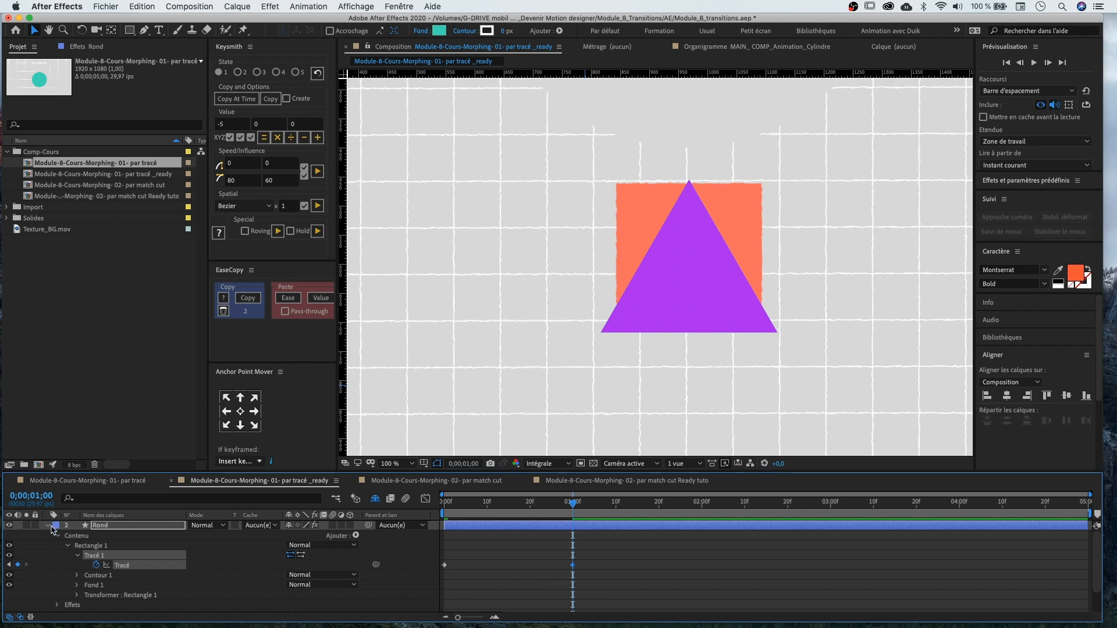
Hide the Triangle layer and return the time indicator to the start
left_click(49, 526)
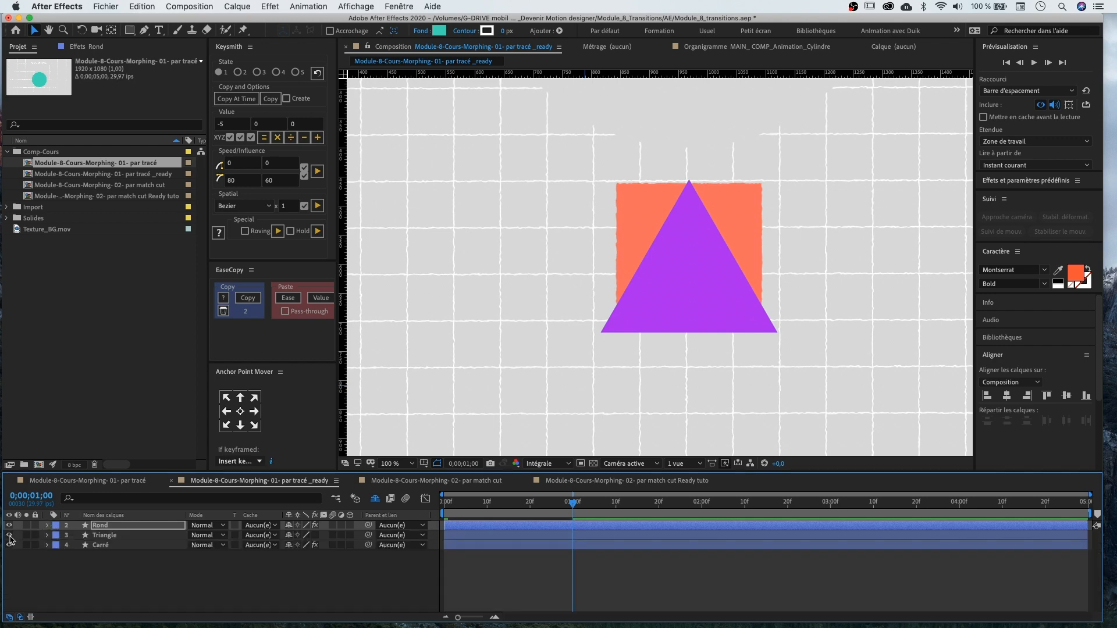
left_click(9, 535)
left_click_drag(550, 502, 396, 506)
scroll(611, 355, "down", 3)
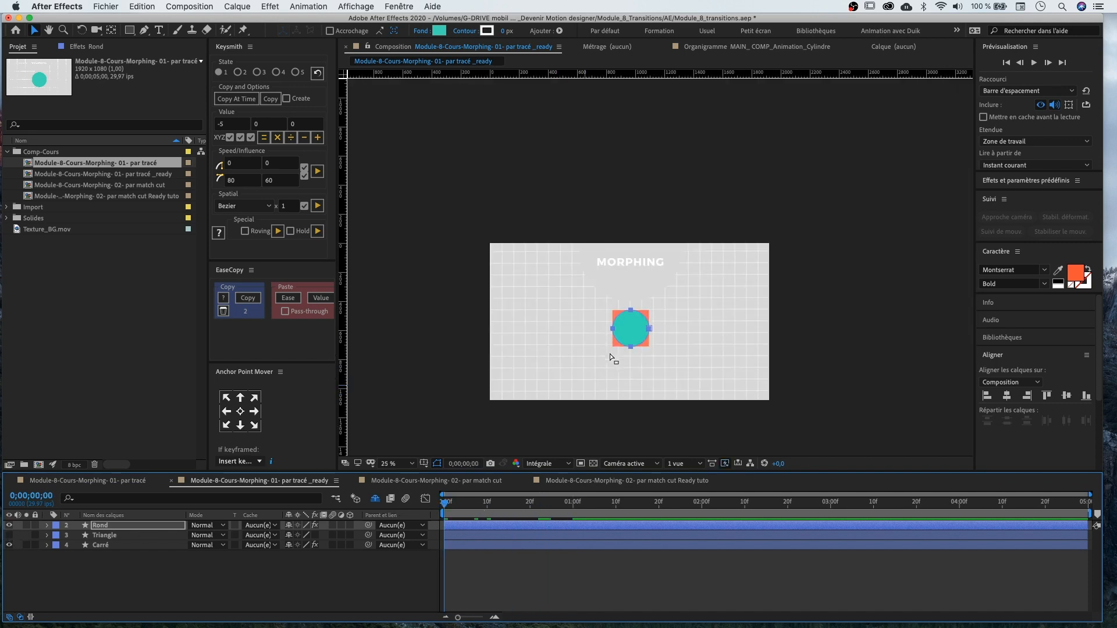
At 1 second, move the Rond layer's pasted triangle path onto the square in the composition
left_click_drag(708, 352, 689, 310)
key("v")
left_click_drag(459, 504, 612, 514)
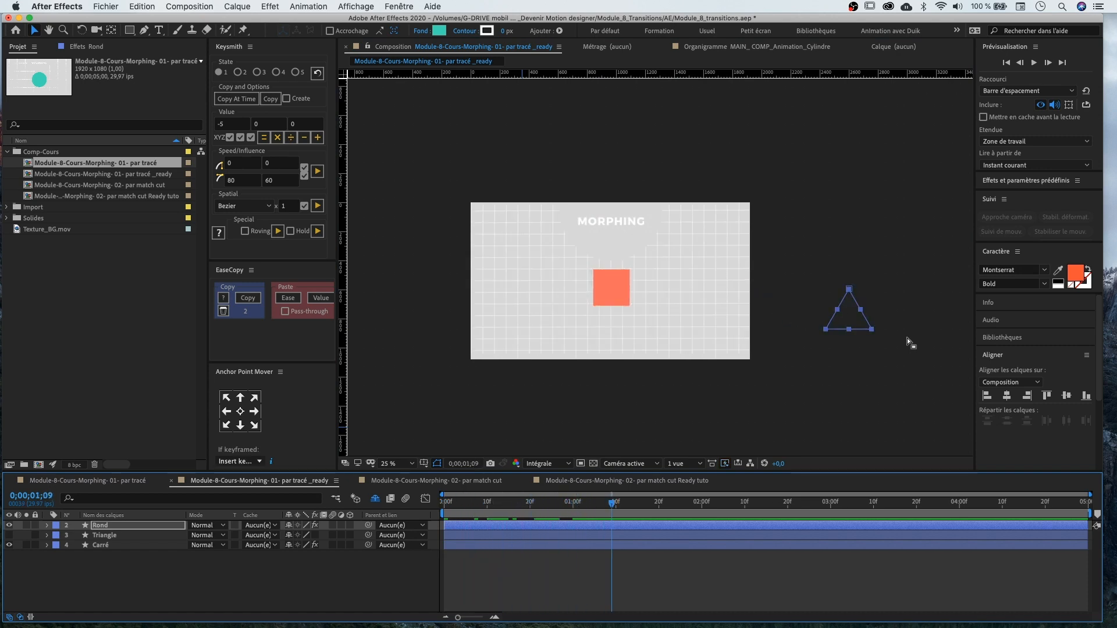
left_click(574, 503)
key("p")
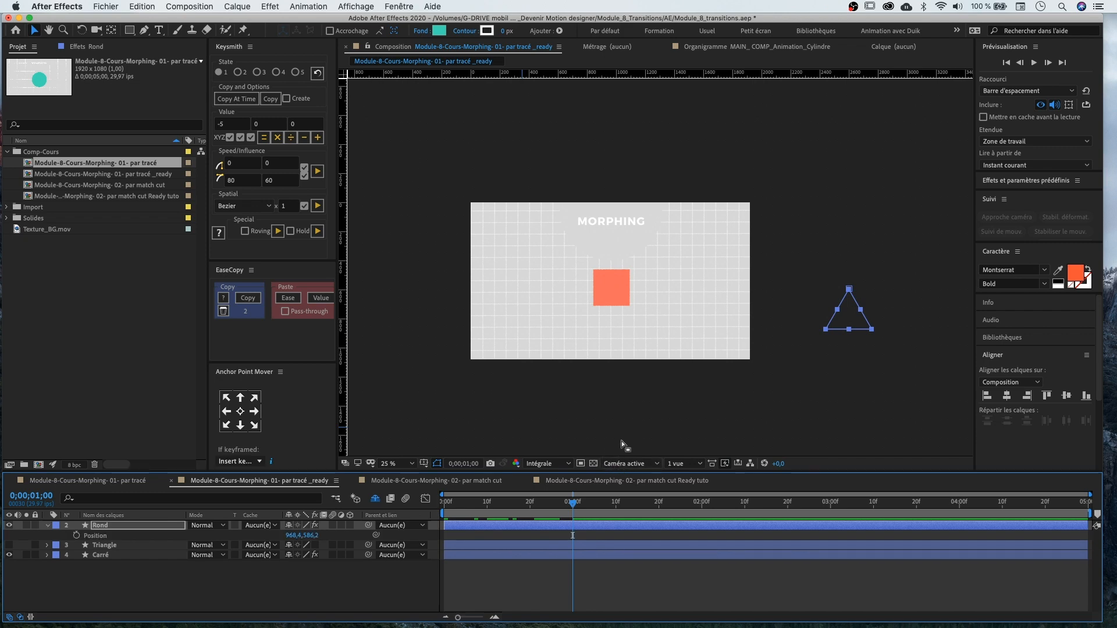
key("p")
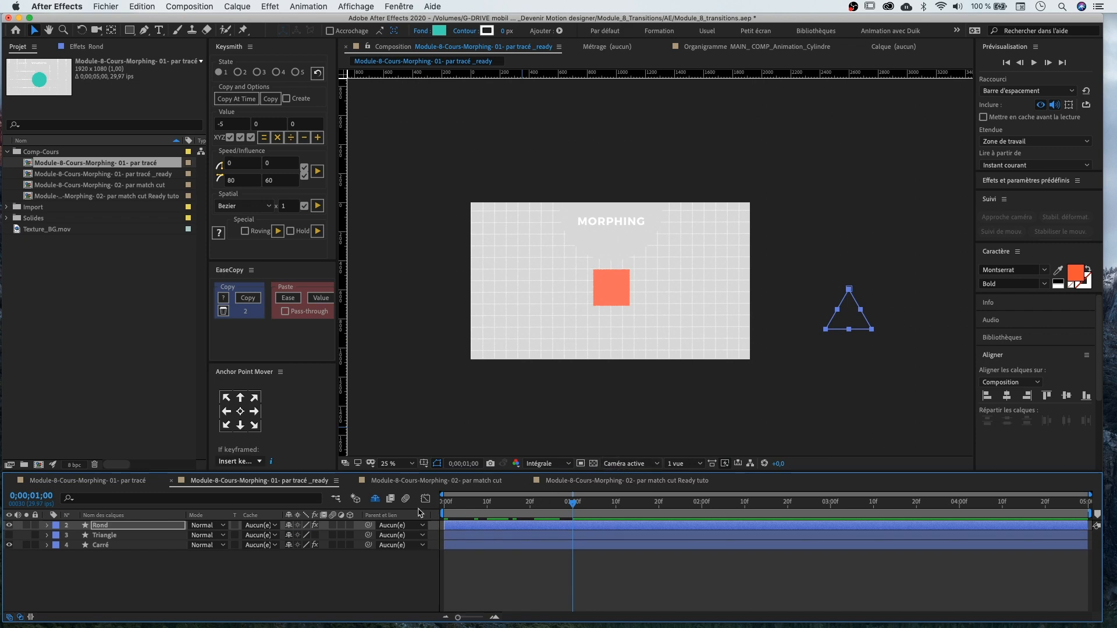
left_click(48, 526)
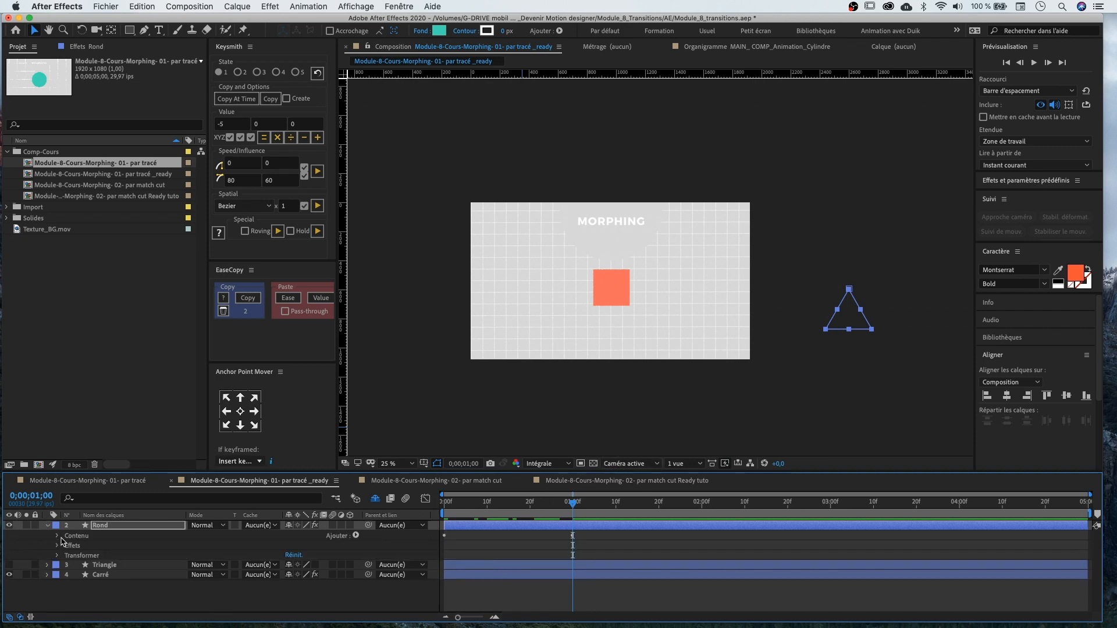
left_click(860, 308)
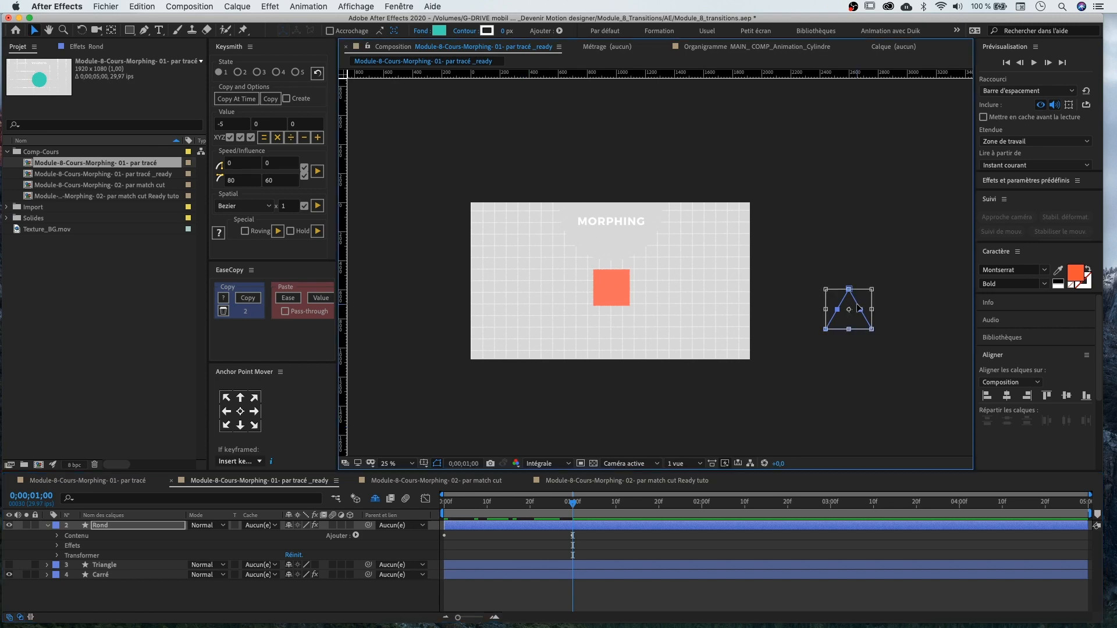
left_click_drag(859, 308, 618, 281)
Hide the Carré layer and preview the circle-to-triangle morph from the start
scroll(620, 279, "up", 2)
scroll(620, 279, "up", 2)
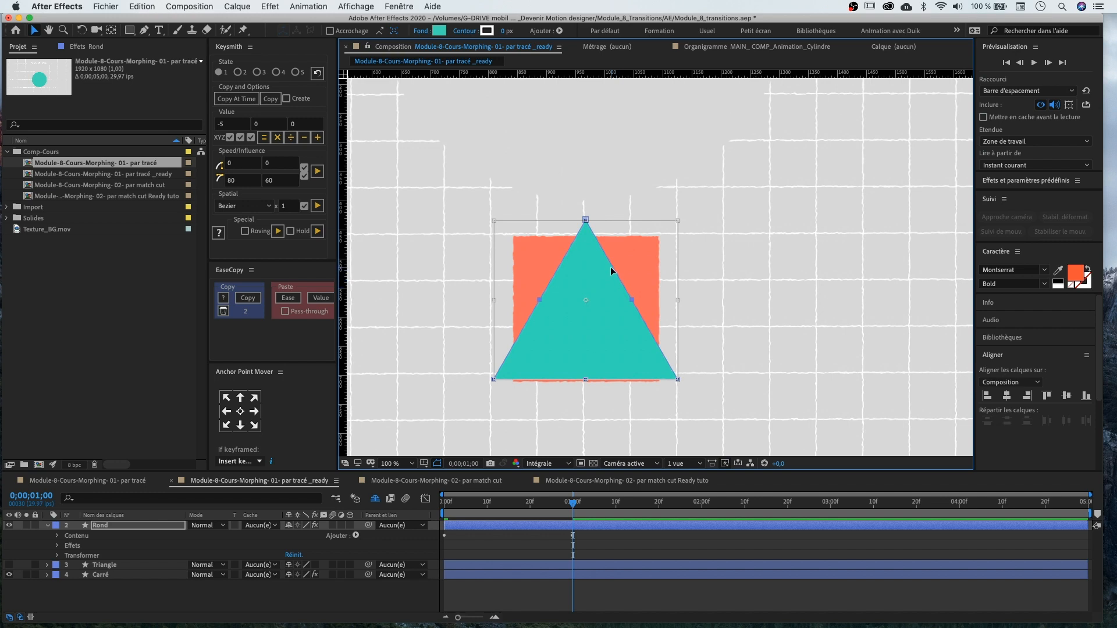
left_click(109, 566, "shift")
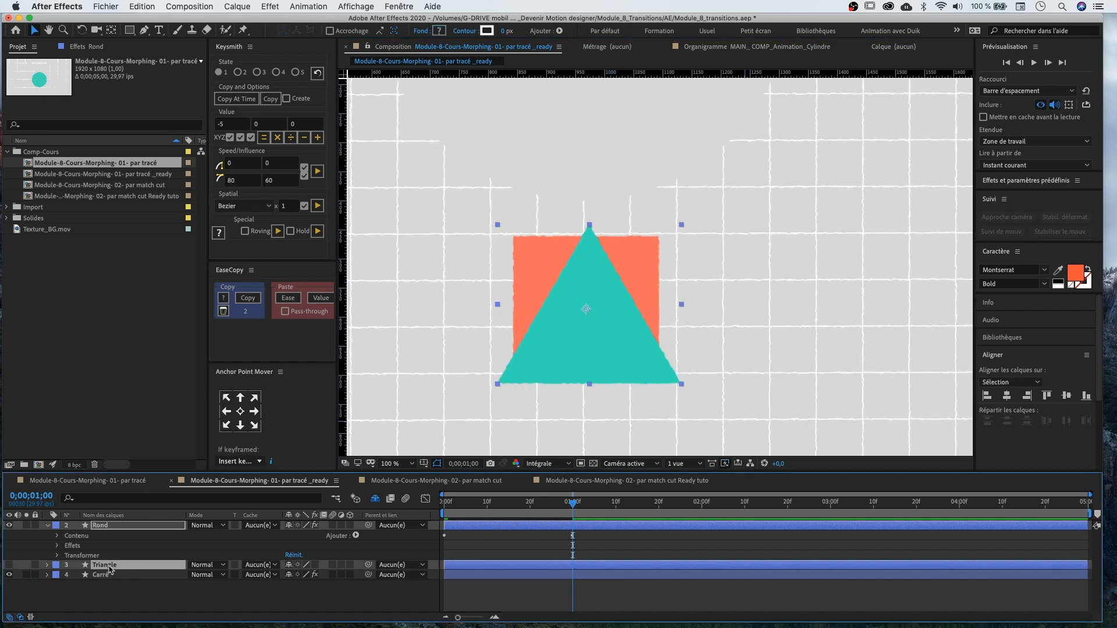
key("super+shift+a")
key("u")
mouse_move(573, 503)
left_mouse_down()
mouse_move(410, 505)
mouse_move(569, 510)
left_mouse_up()
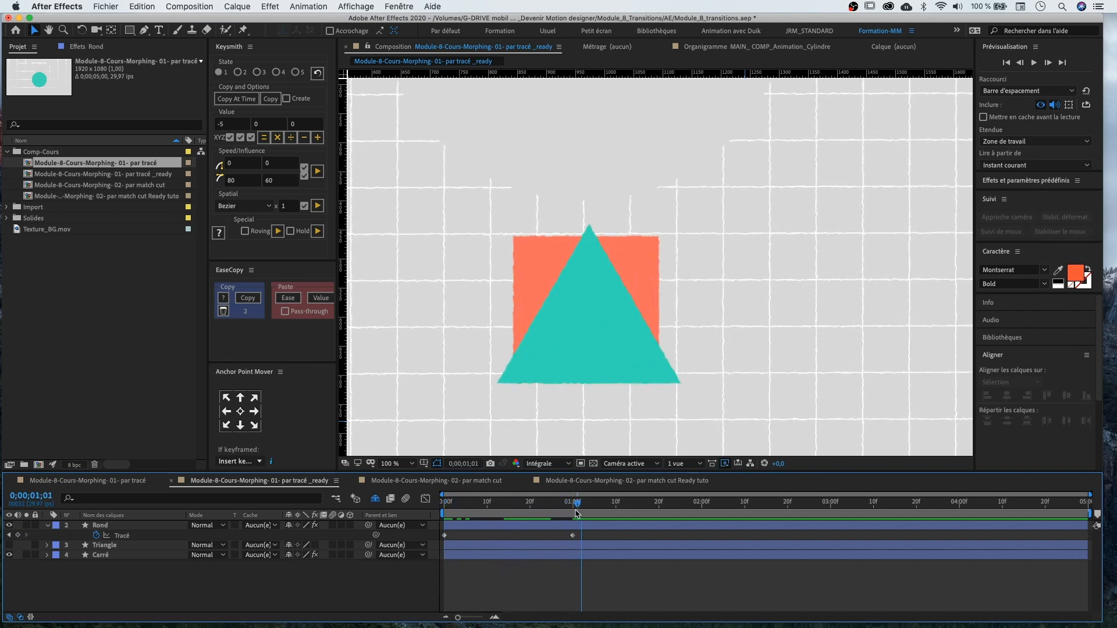
left_click(9, 555)
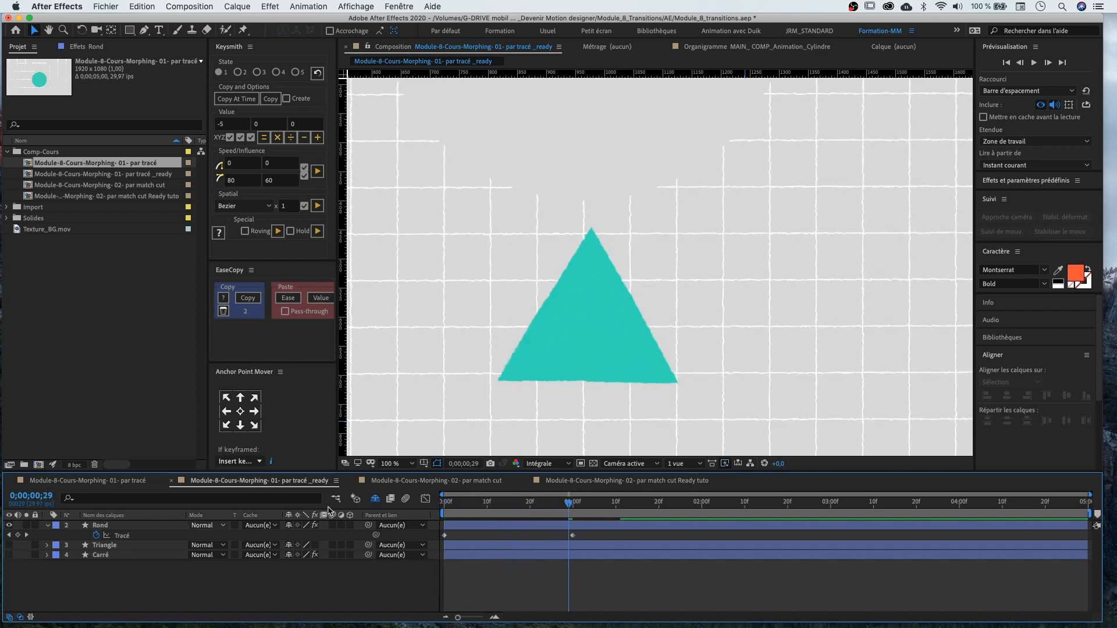
key("Home")
key("space")
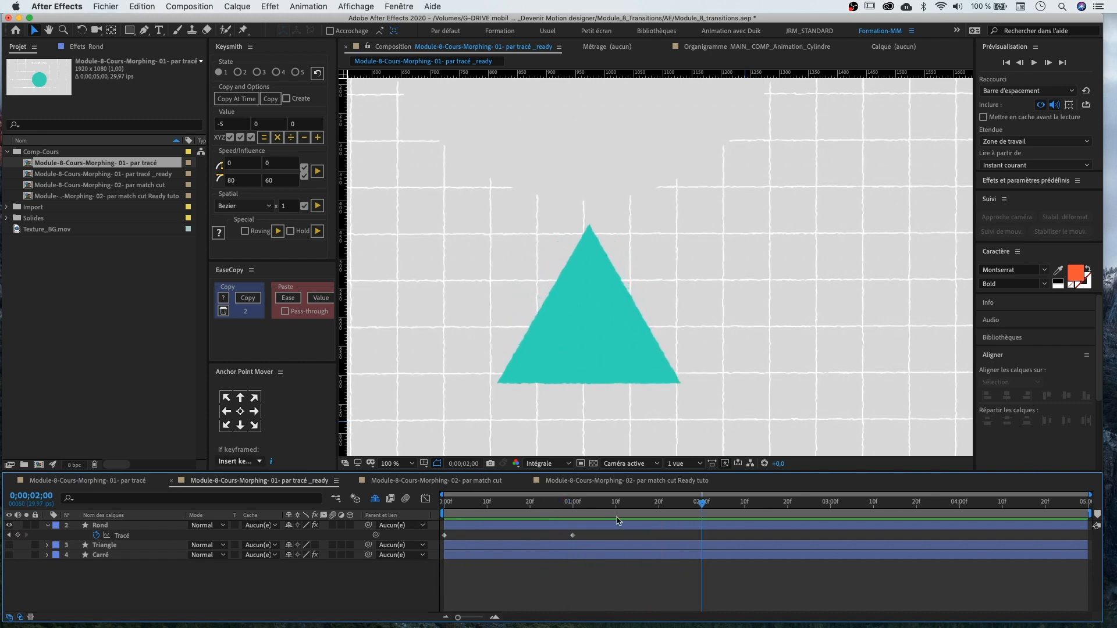
At 2 seconds, show the Carré layer again and convert its rectangle path into a Bézier path
left_click(701, 511)
left_click(93, 555)
left_click(8, 555)
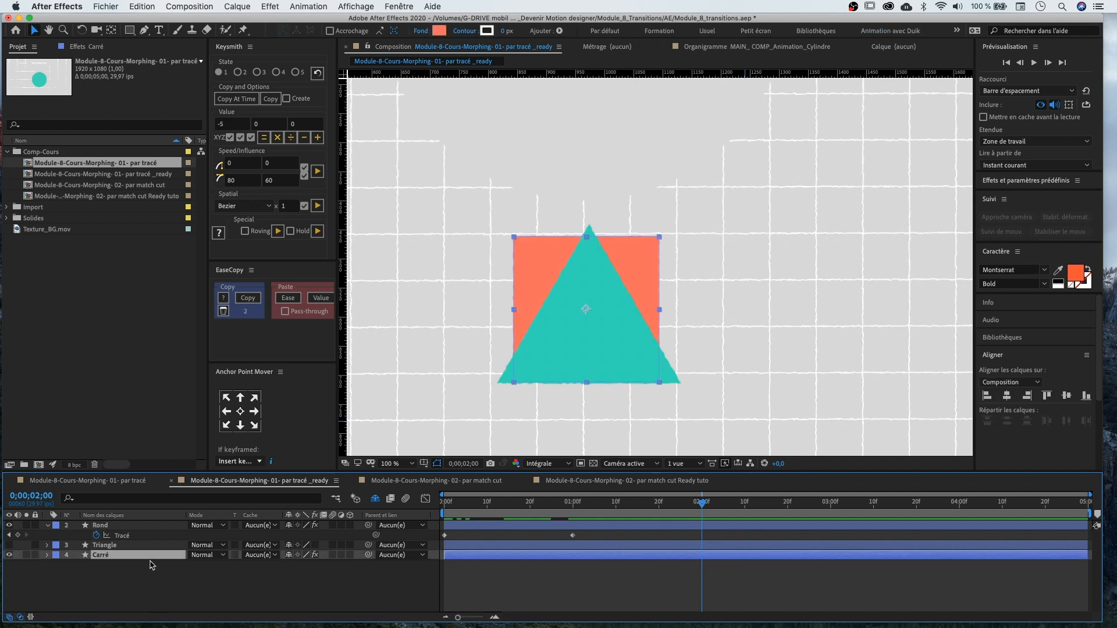
left_click(47, 555)
left_click(57, 566)
left_click(67, 575)
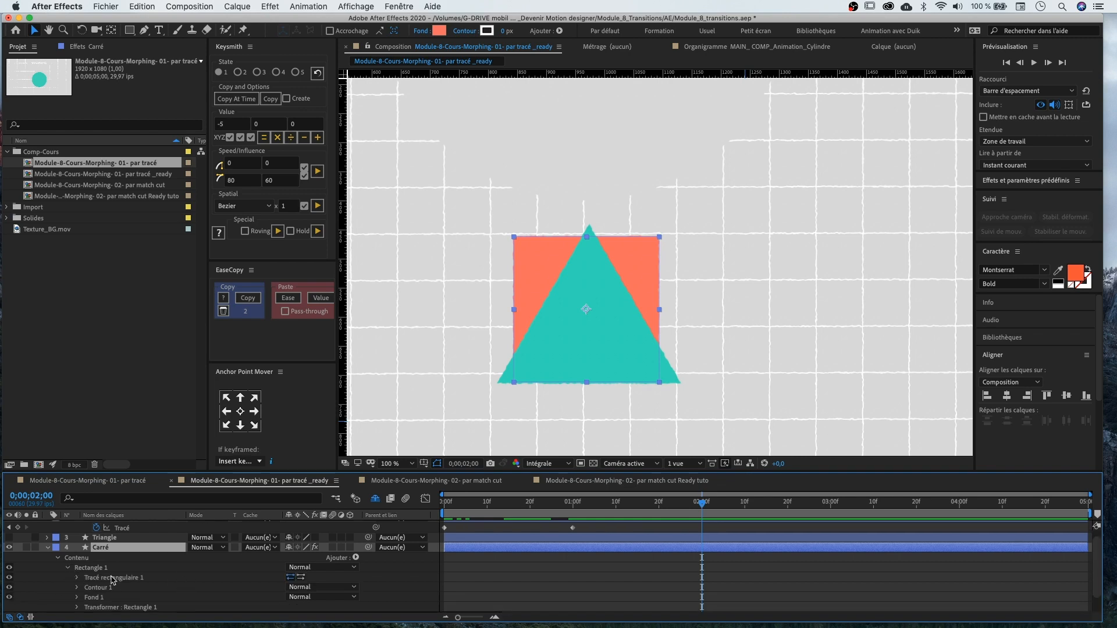
left_click(108, 578)
right_click(109, 580)
left_click(168, 552)
left_click(77, 578)
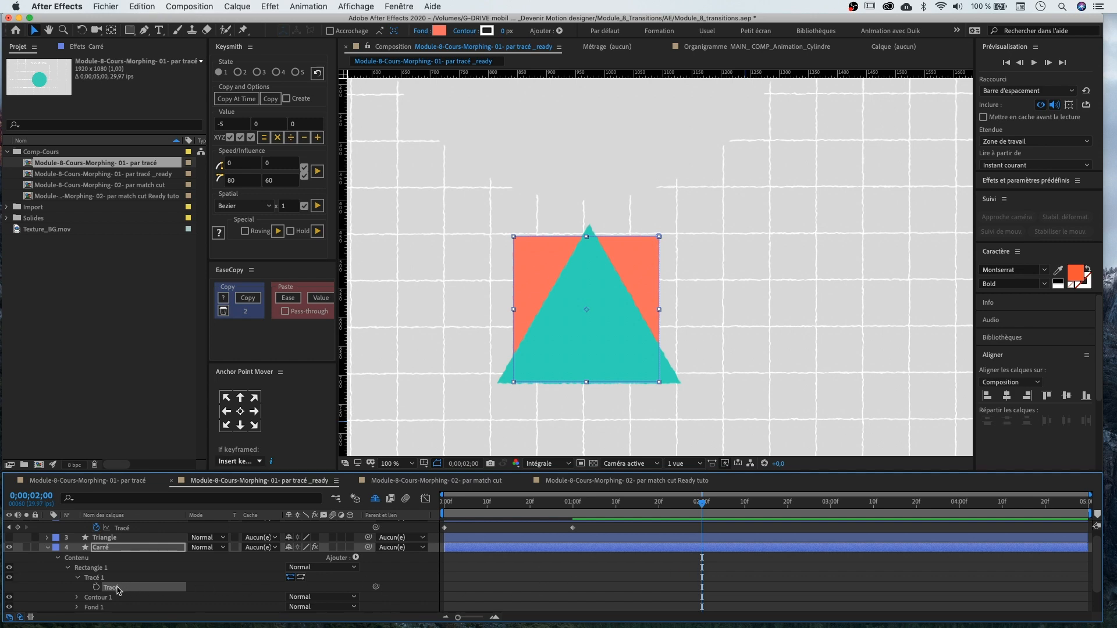
Copy the Carré layer's path and paste it into the Rond layer's Path at 2 seconds
left_click(114, 528)
scroll(114, 528, "up", 1)
left_click(123, 535)
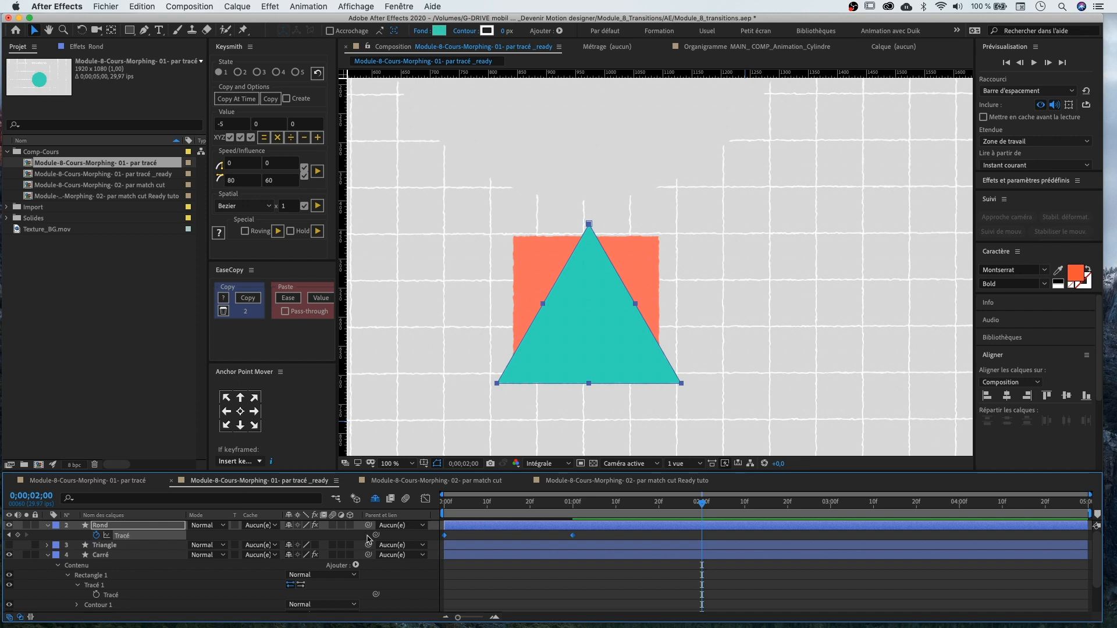
key("super+v")
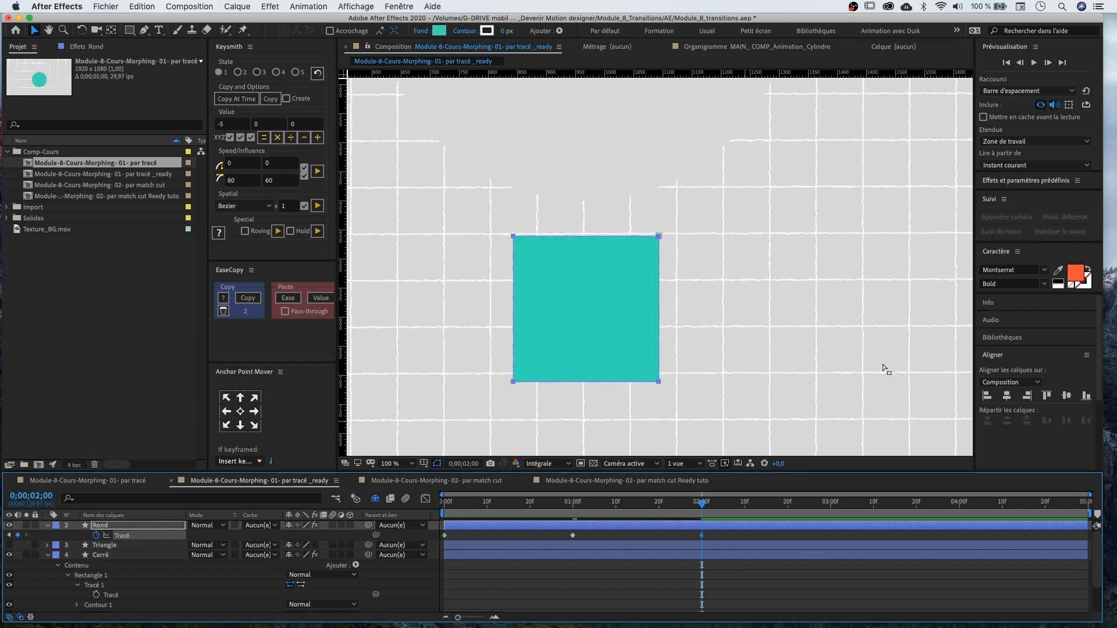
Select the Triangle and Carré layers and hide them
left_click(49, 556)
left_click(100, 546)
left_click(107, 555, "shift")
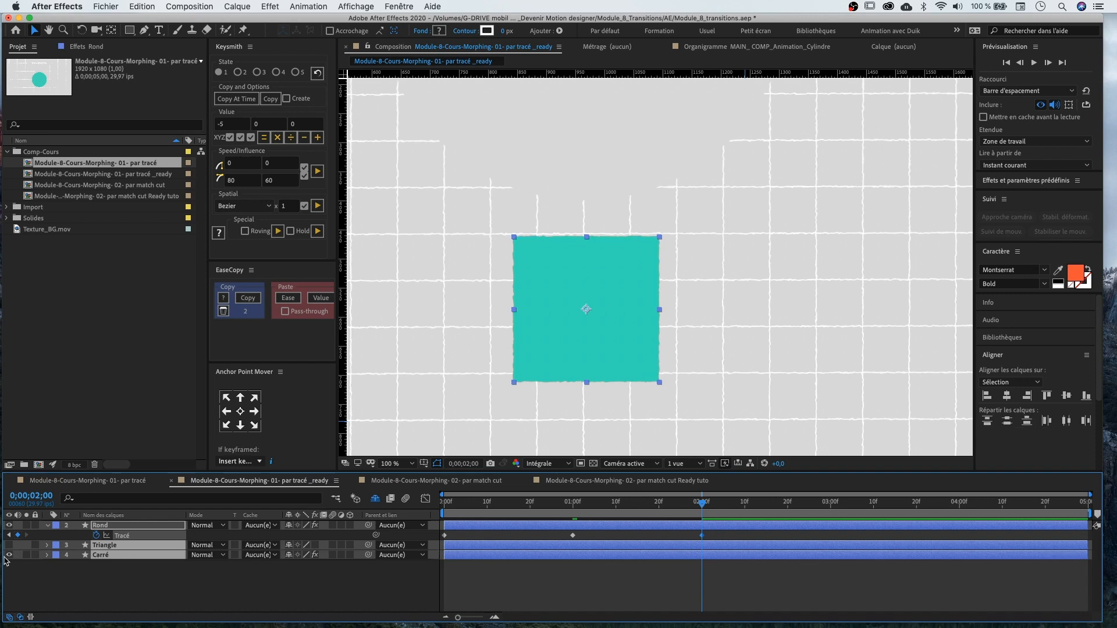
left_click(8, 555)
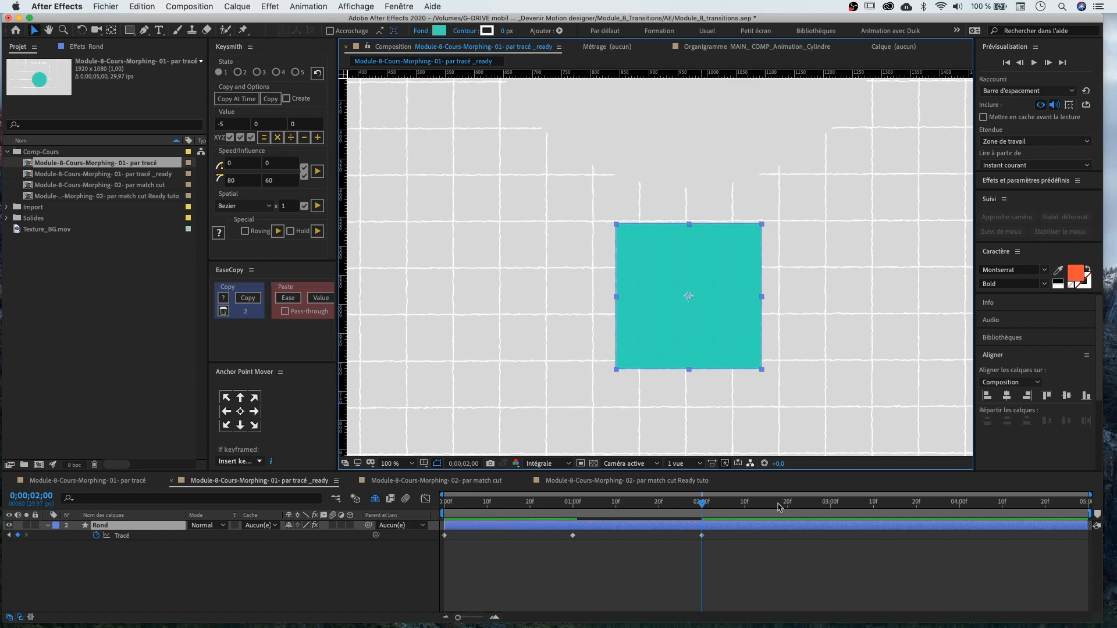
End the work area at 3 seconds and trim the composition to the work area
left_click_drag(703, 507, 833, 522)
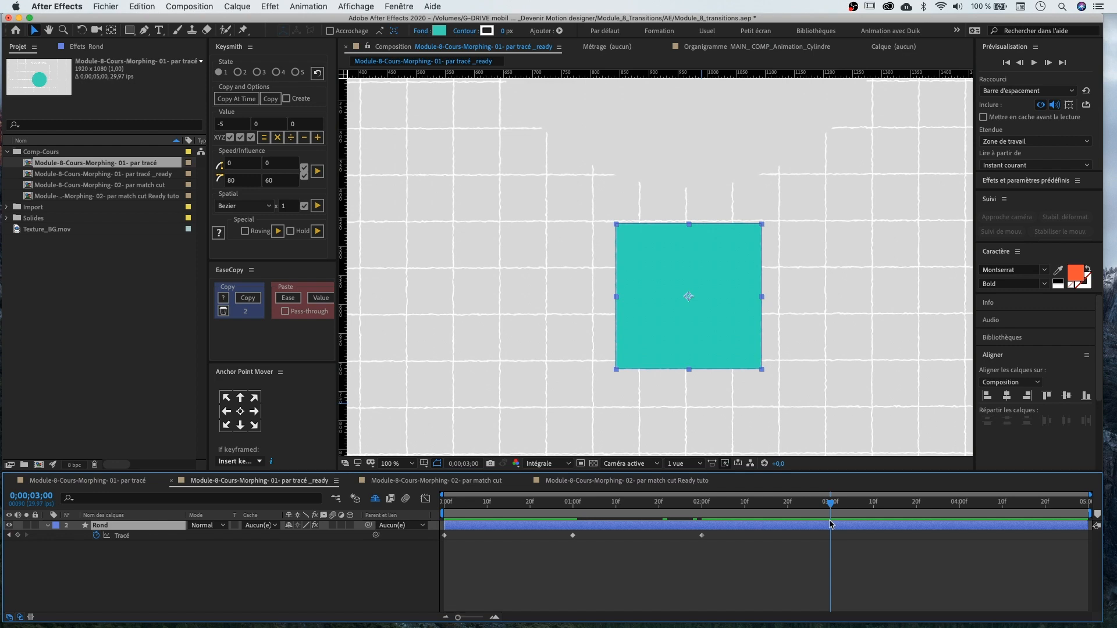
key("n")
right_click(826, 513)
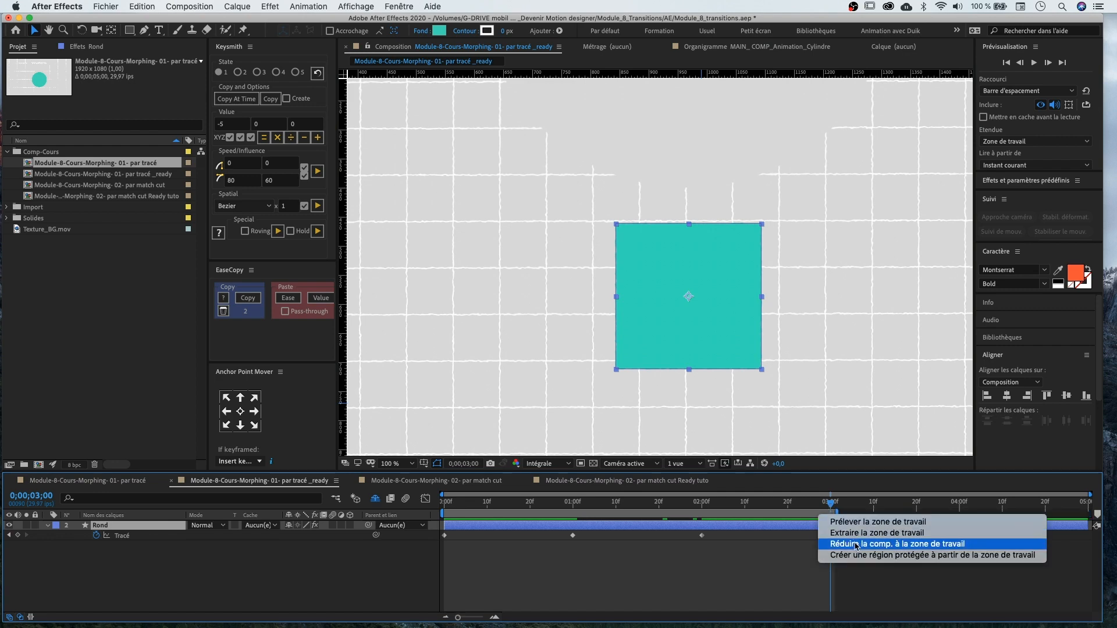
left_click(865, 544)
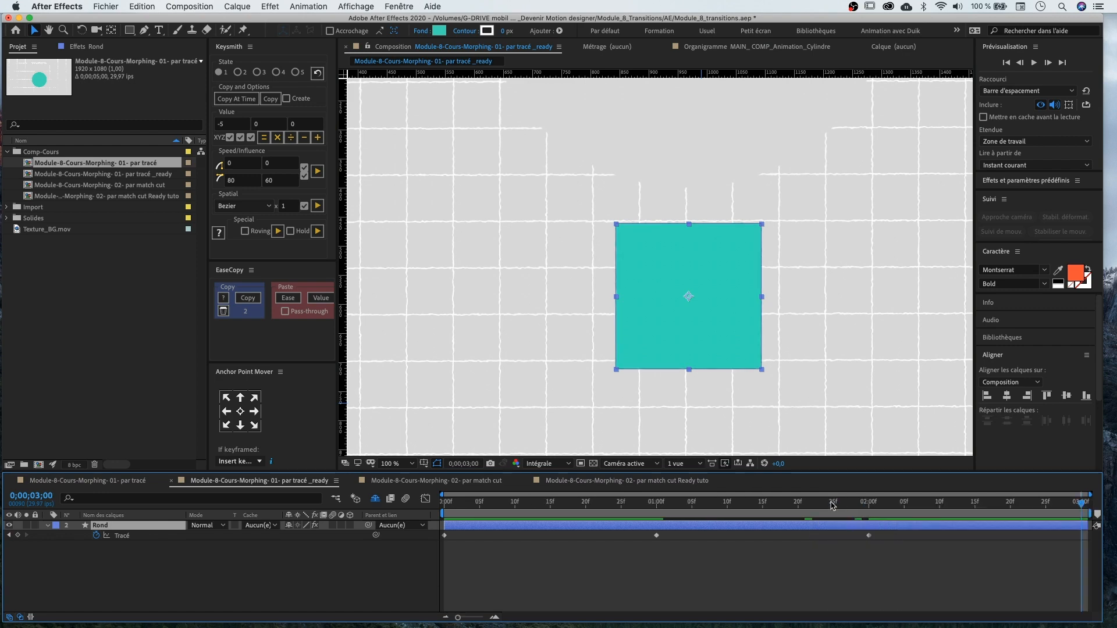
Preview the morph animation from the start at a smaller zoom
key("Home")
scroll(600, 309, "down", 1)
left_click_drag(785, 255, 789, 242)
key("space")
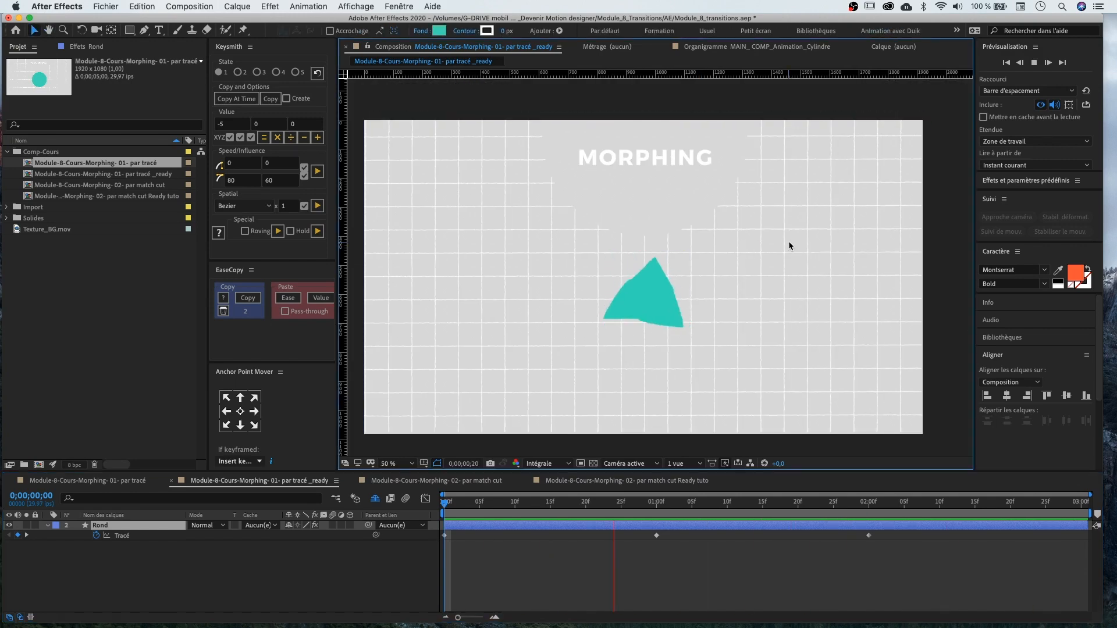
key("space")
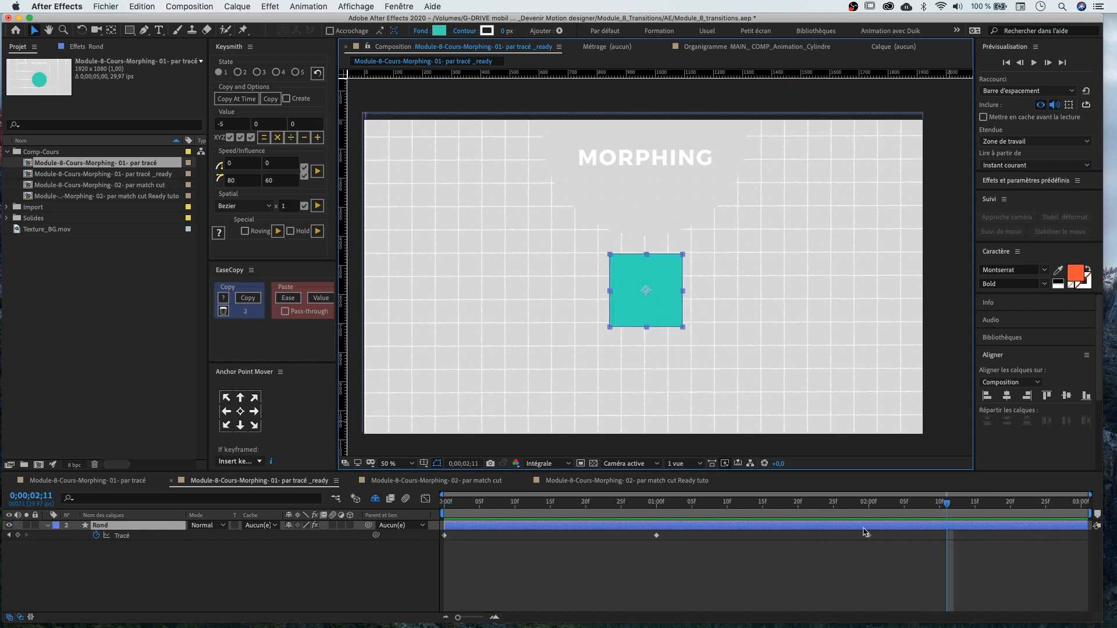
Respace the Rond path keyframes to 0, 15 frames and 1 second and ease them
left_click_drag(888, 535, 372, 549)
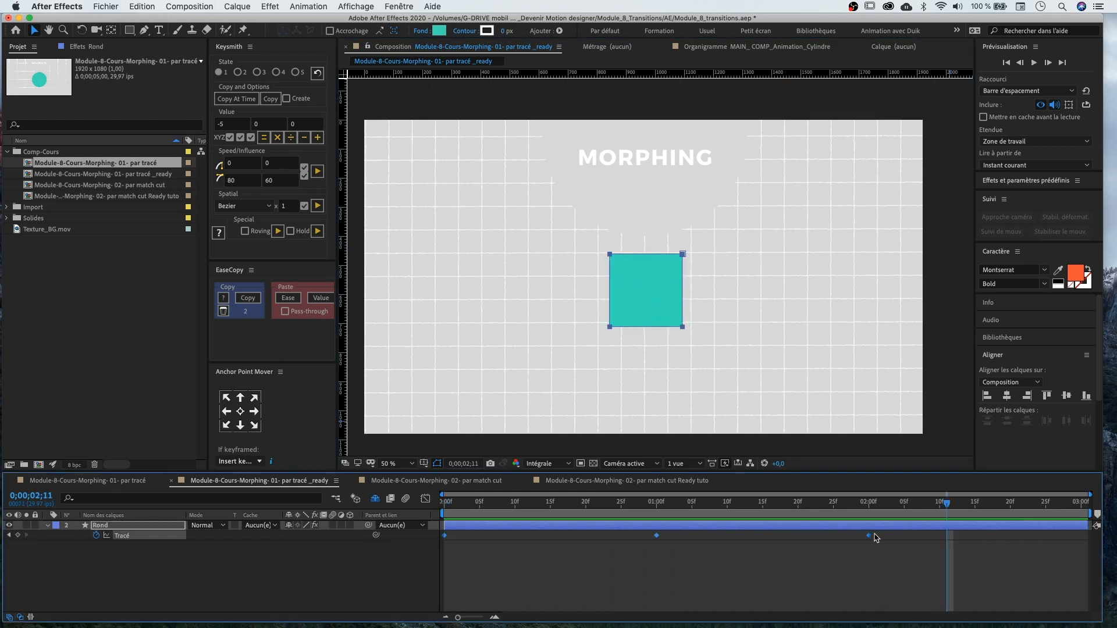
left_click_drag(847, 535, 656, 535)
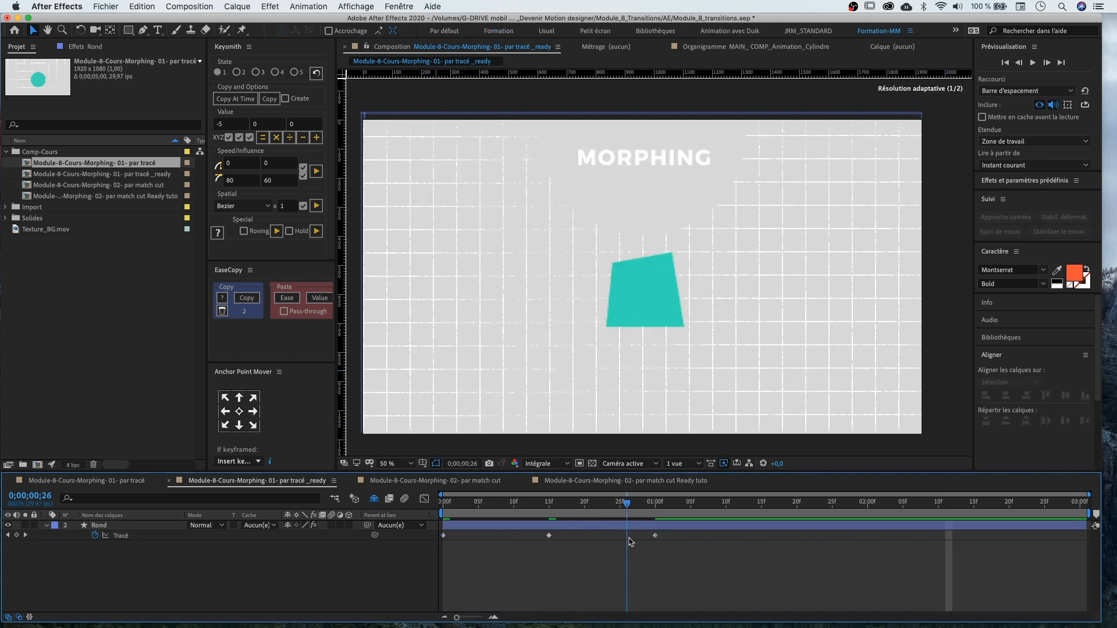
left_click_drag(628, 535, 194, 481)
left_click_drag(411, 516, 479, 517)
left_click_drag(687, 530, 432, 545)
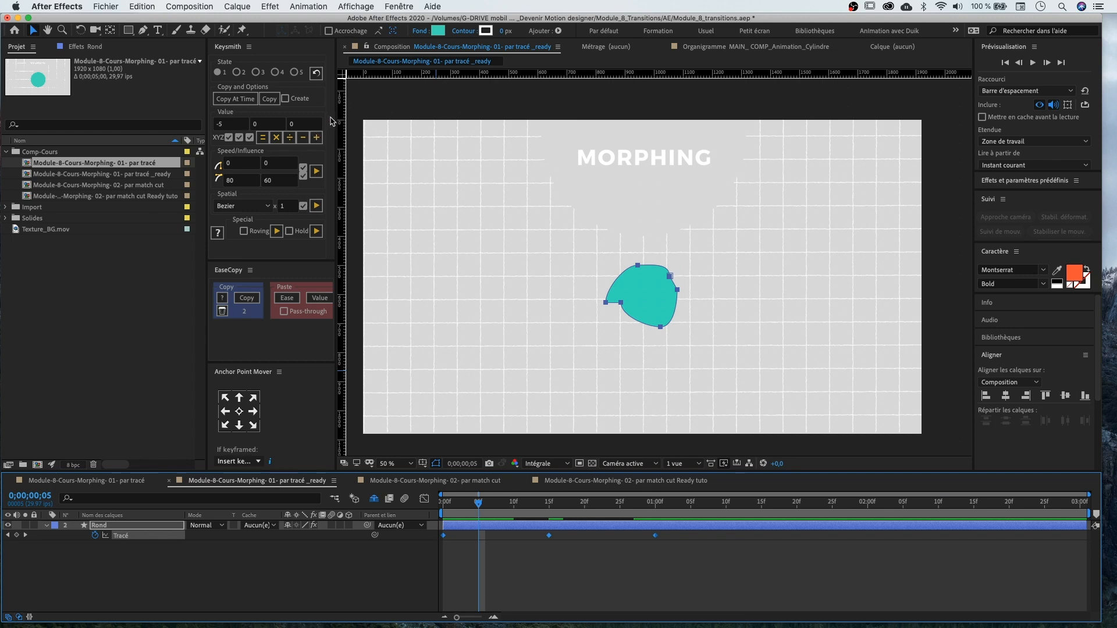
key("Home")
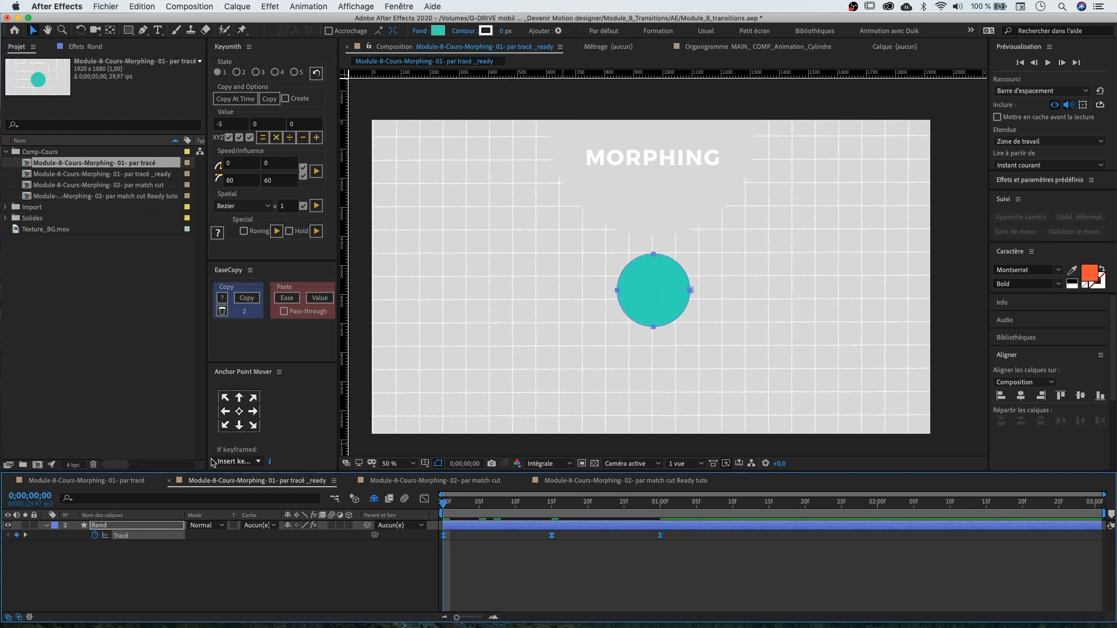
key("space")
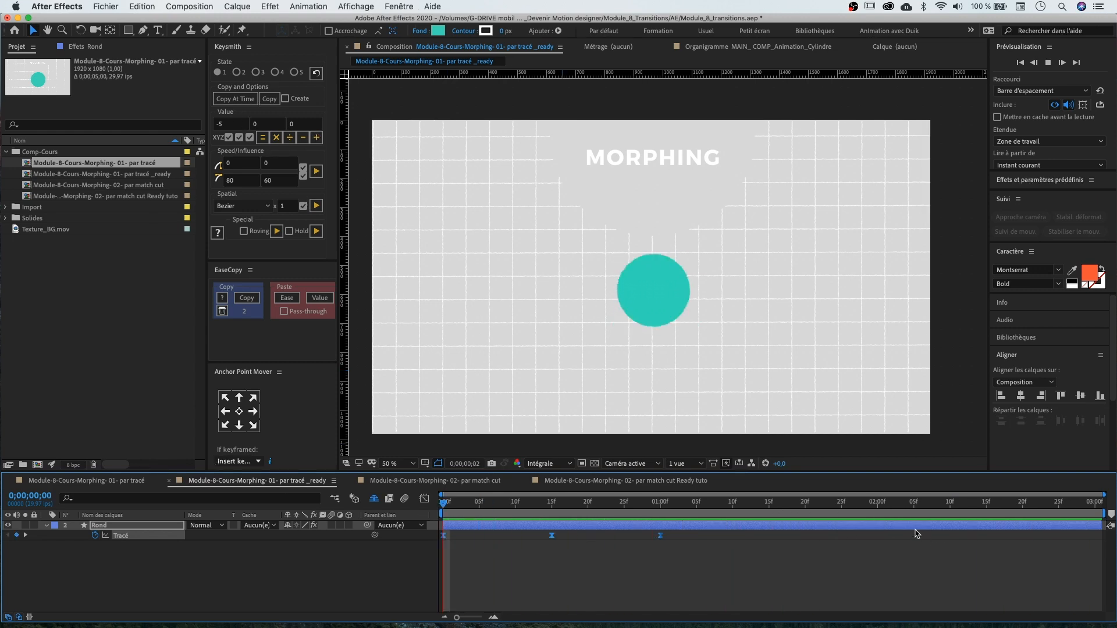
End the work area at 2 seconds and preview the morph from the start
left_click(879, 504)
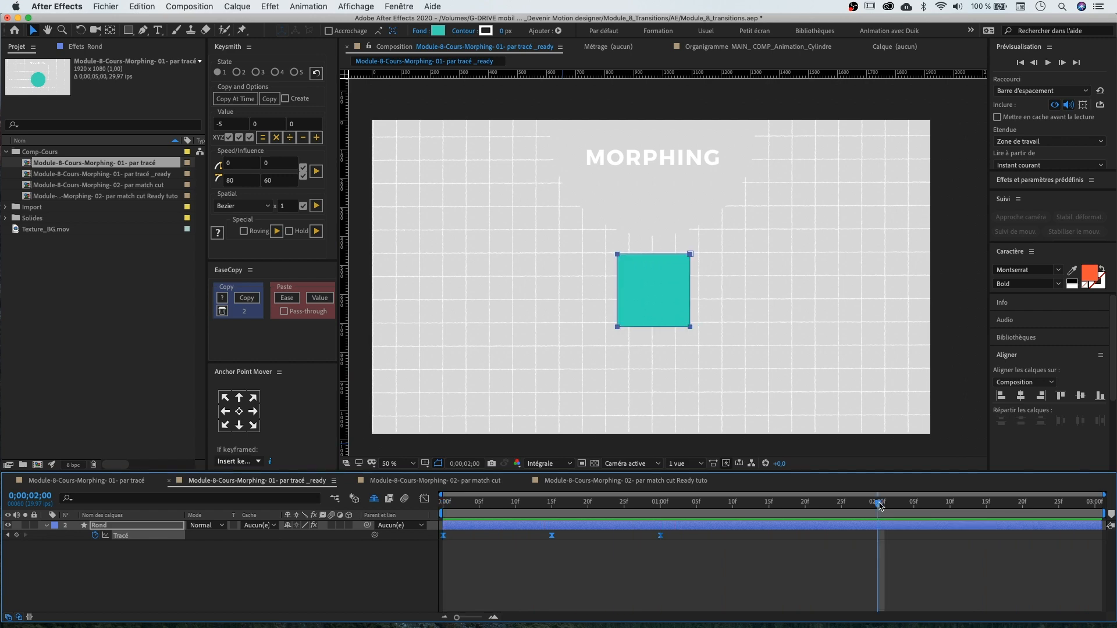
key("n")
key("Home")
key("space")
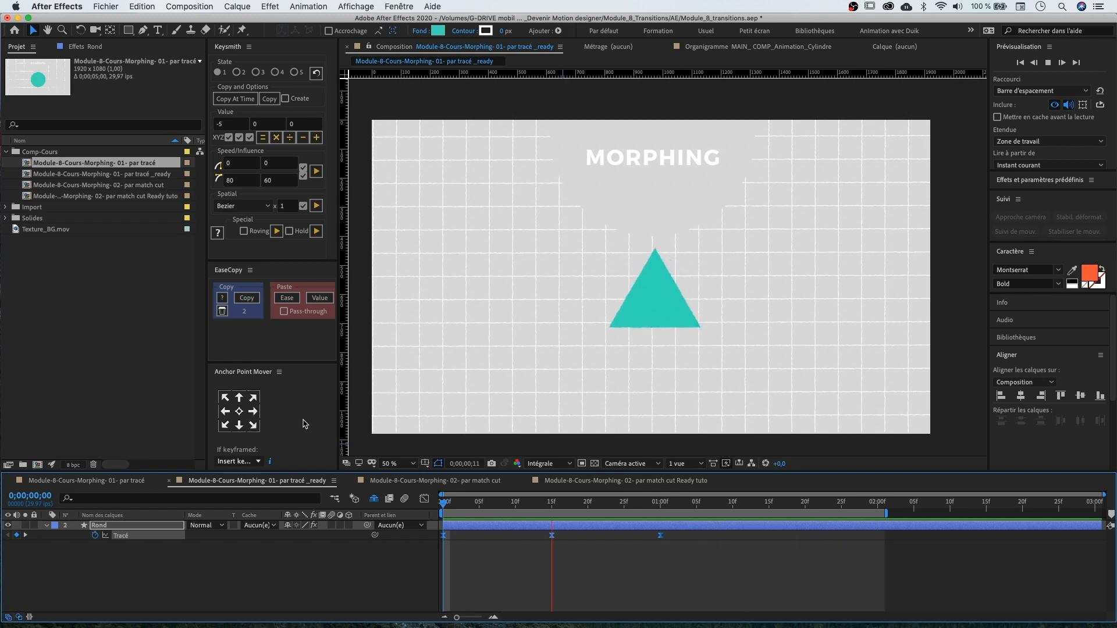
key("space")
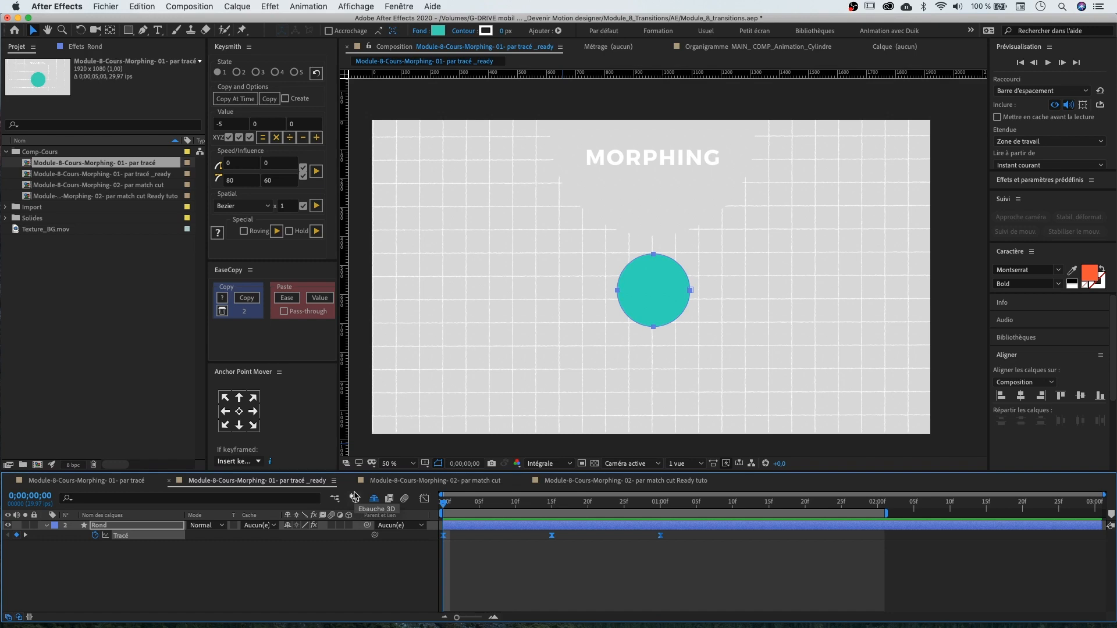
Reveal the Rond layer's Rotation and keyframe it from 0 at the start to 1 turn at 15 frames
left_click_drag(499, 503, 348, 511)
key("r")
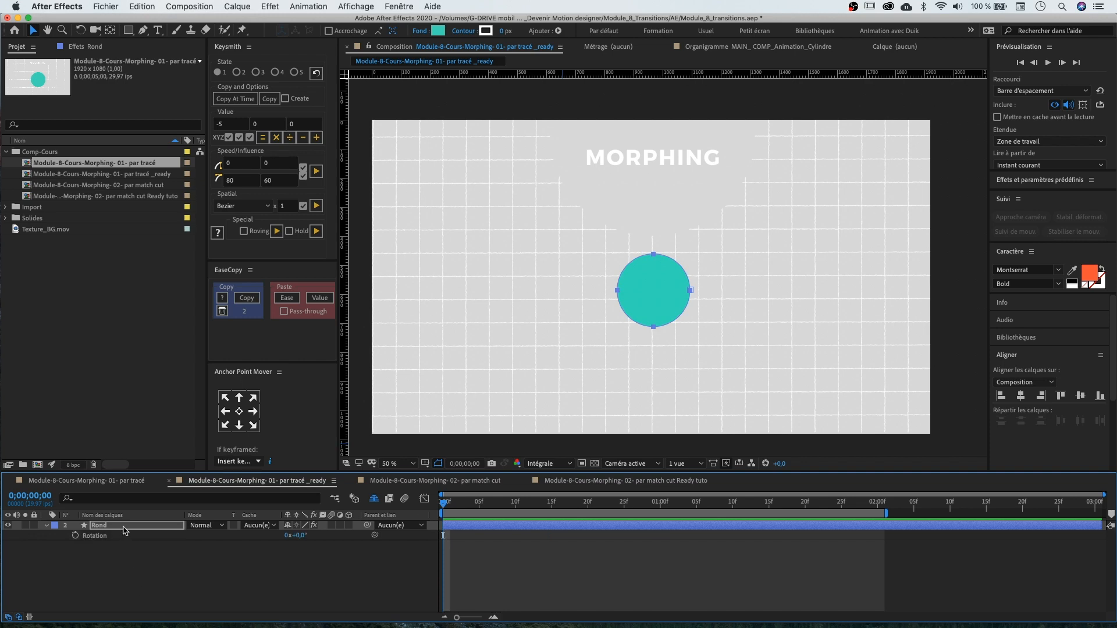
key("u")
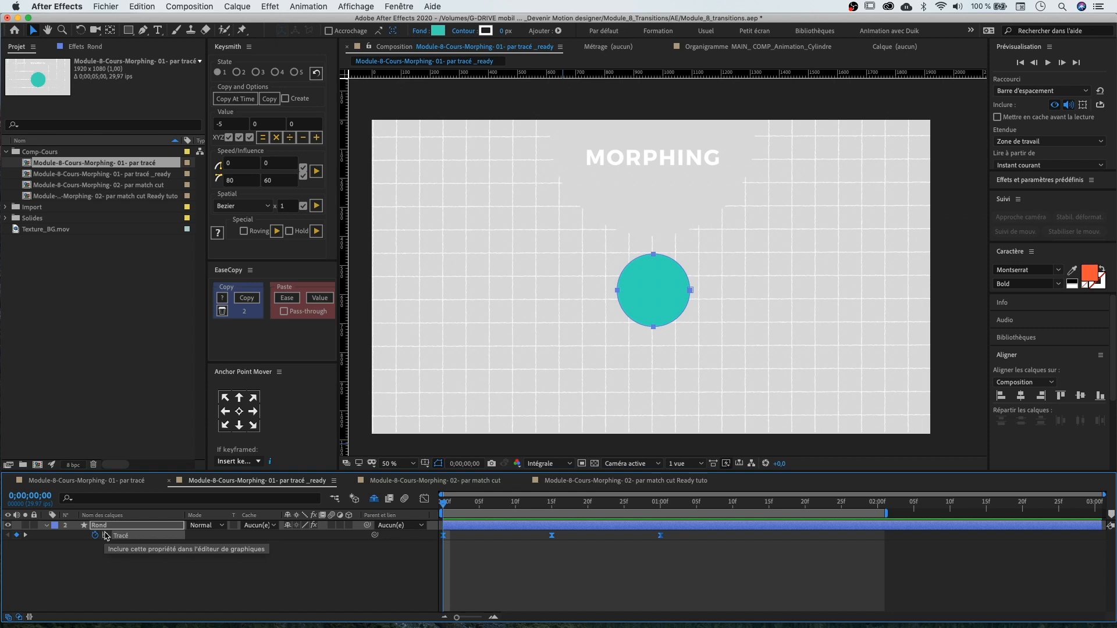
key("shift+r")
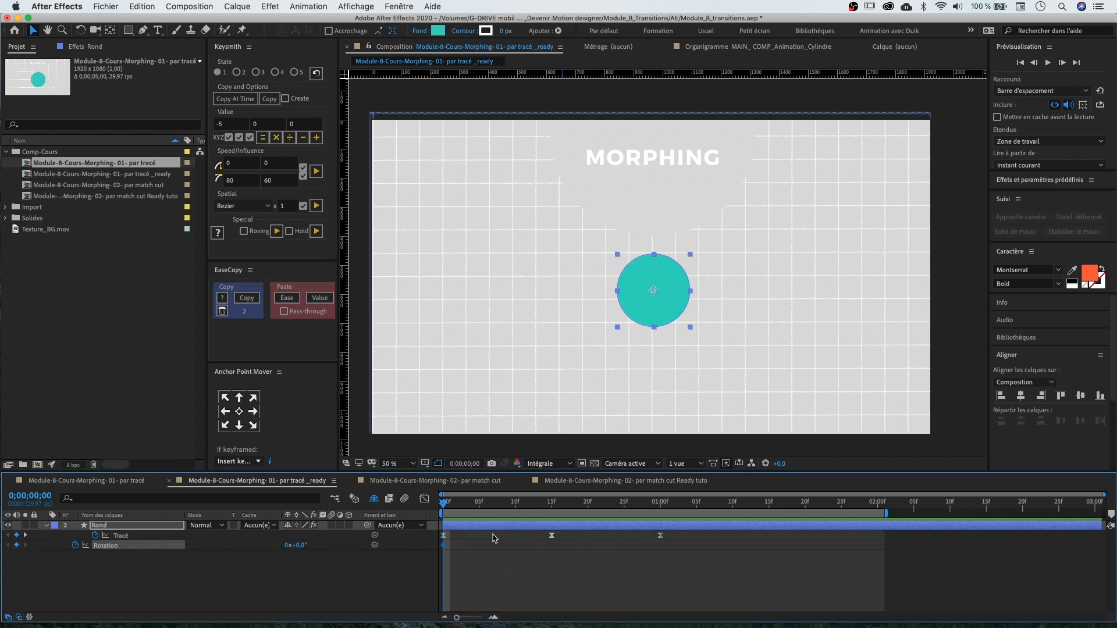
left_click_drag(459, 499, 551, 501)
left_click(302, 545)
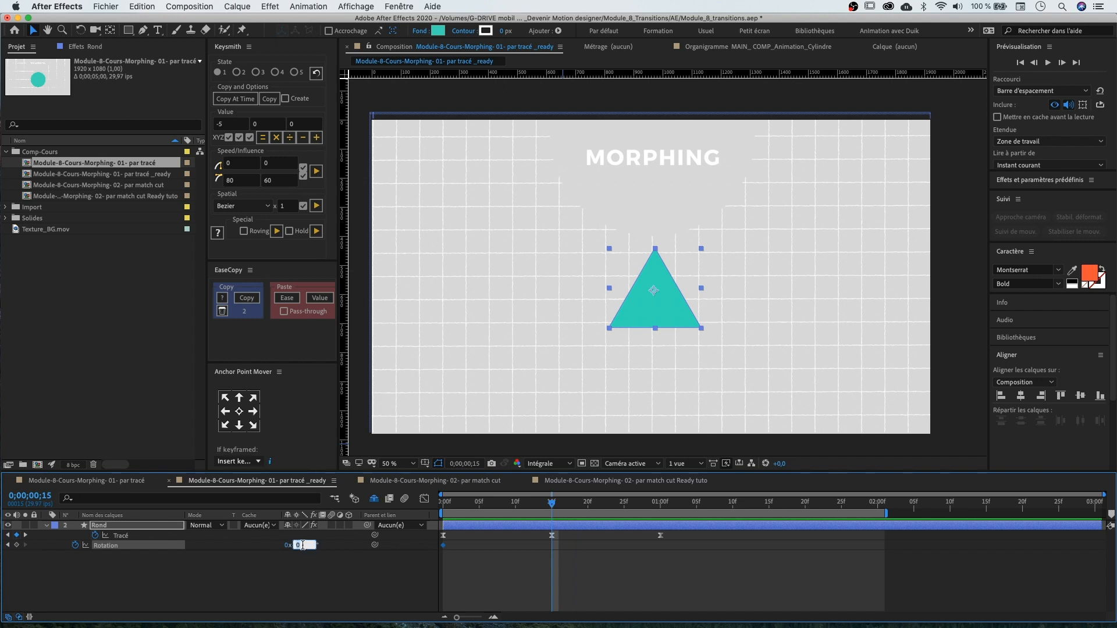
key("Return")
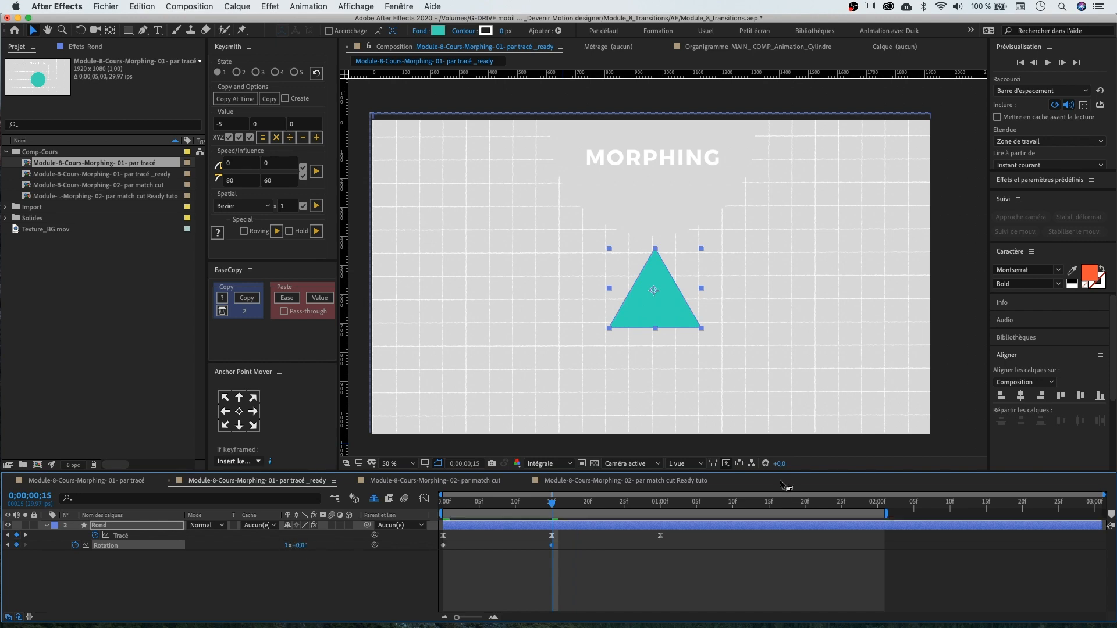
At 1 second, set the Rond layer's Rotation to 2 turns
left_click(665, 506)
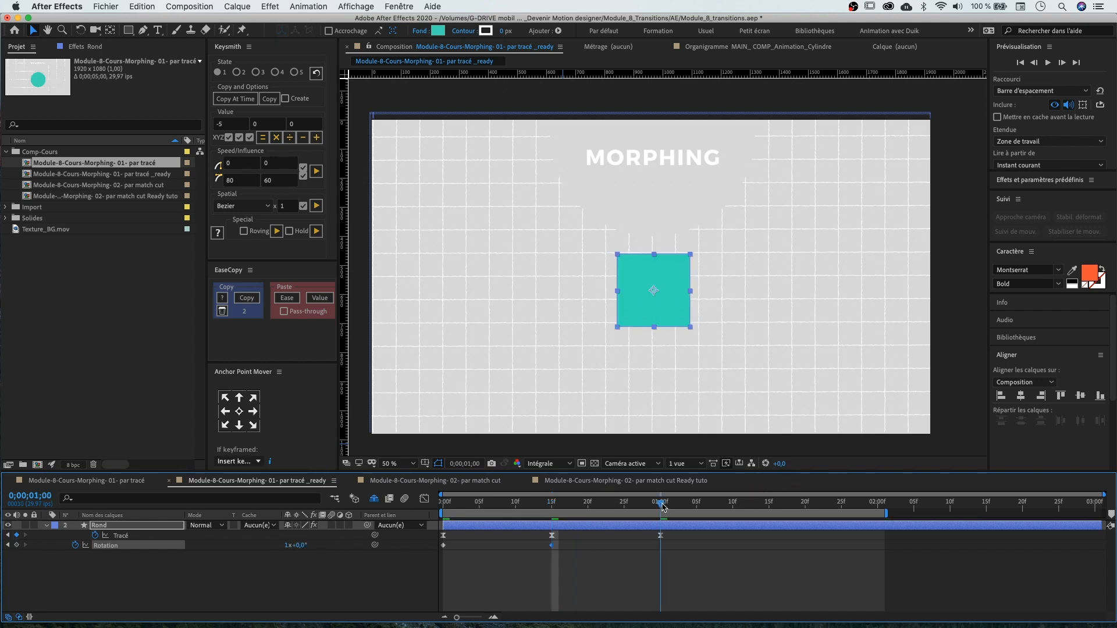
left_click(291, 545)
type("2")
key("Return")
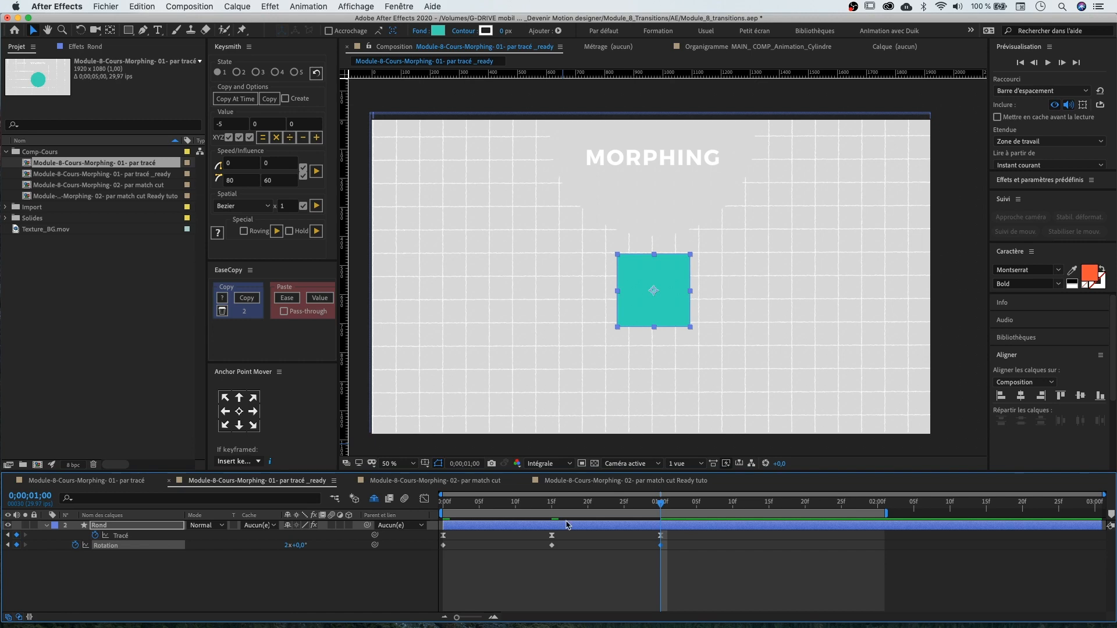
Select all Path and Rotation keyframes of the Rond layer, ease them with 80 and 60 influence, and preview
left_click_drag(686, 559, 437, 533)
left_click(316, 172)
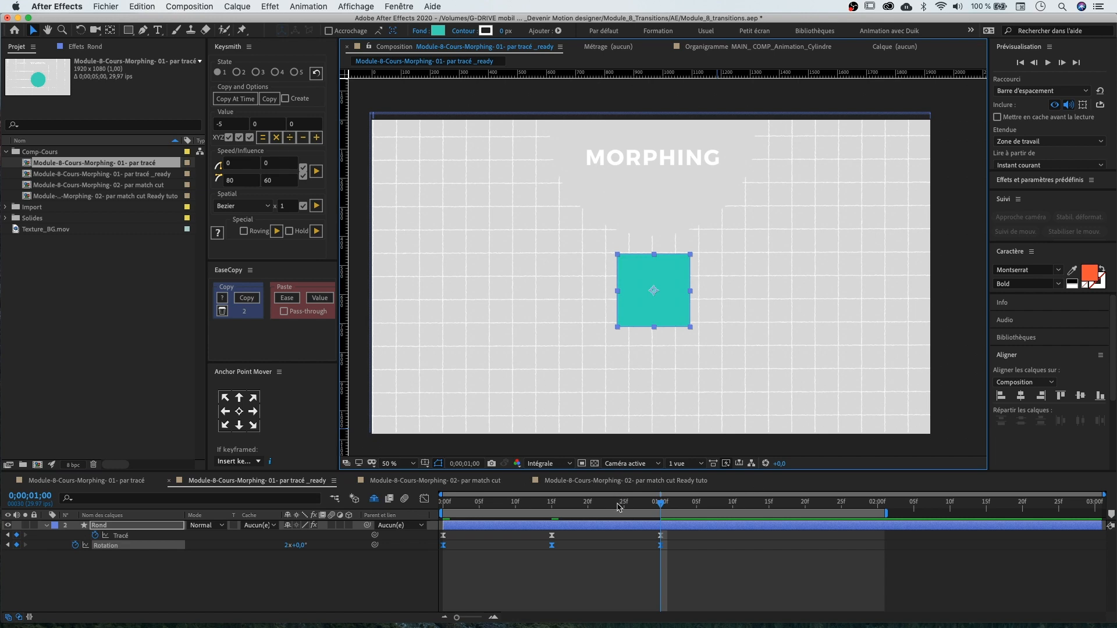
key("Home")
key("space")
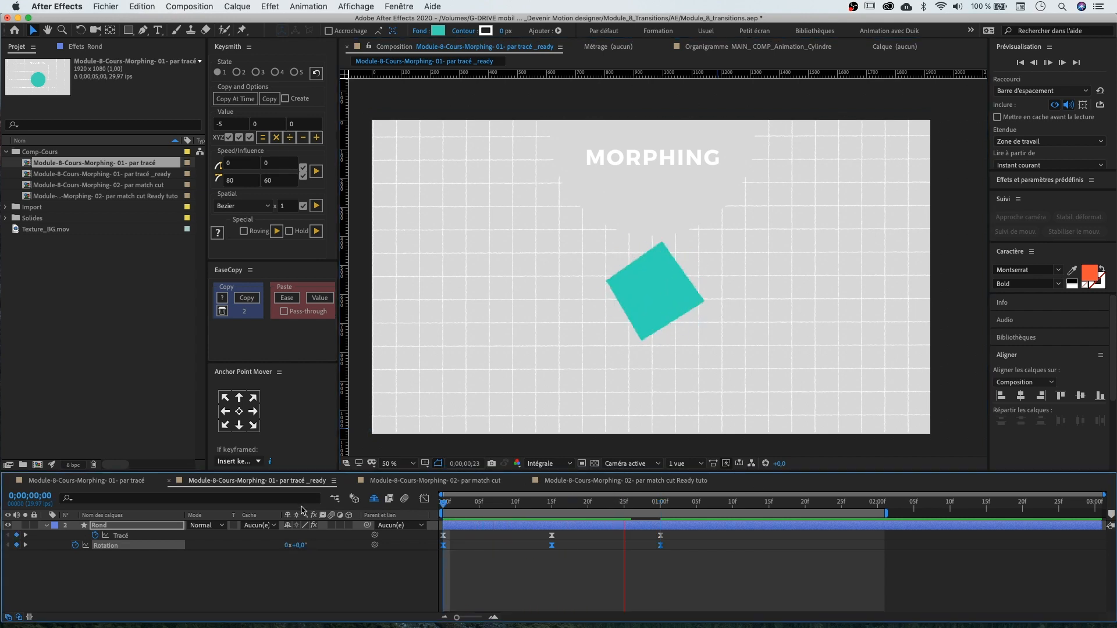
key("space")
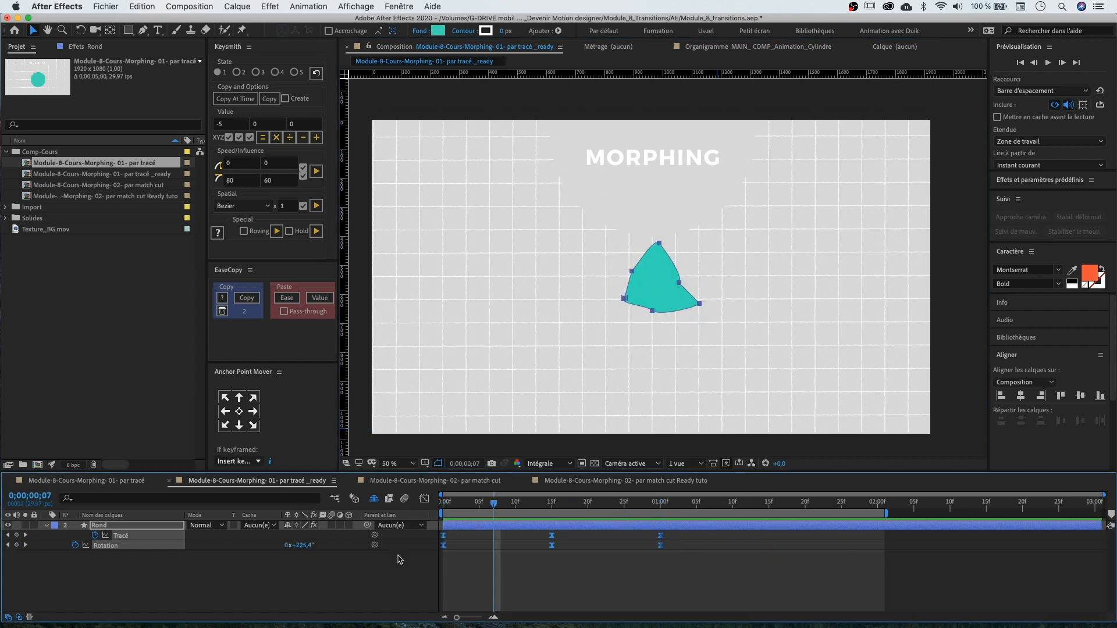
Spread the middle and last keyframes to about 22 frames and 1 second 14 frames, then preview
left_click_drag(660, 536, 762, 537)
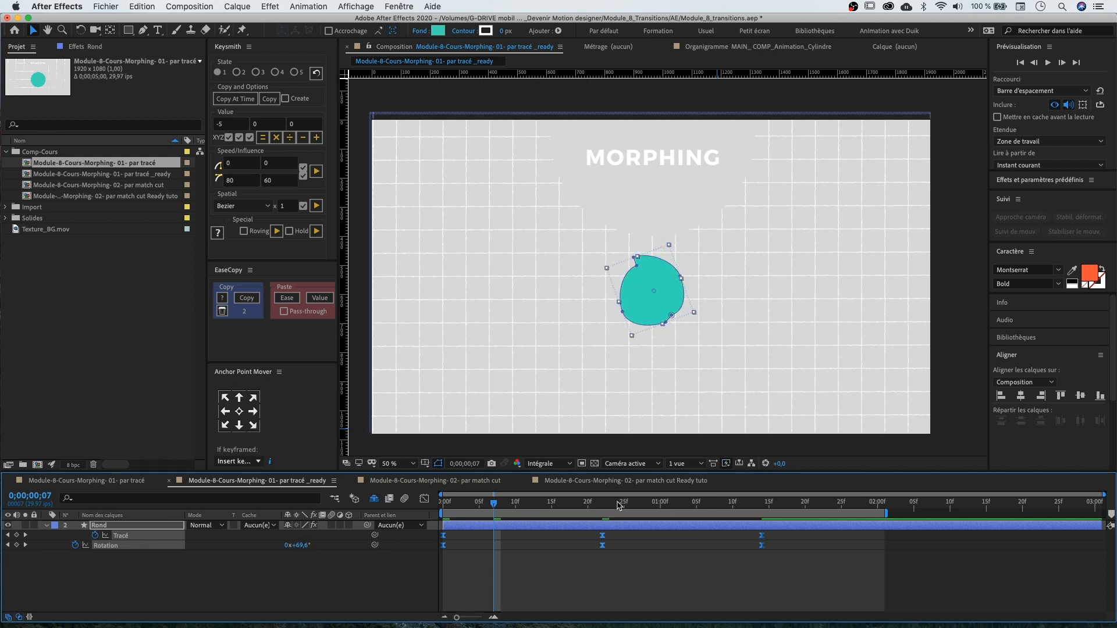
key("Home")
key("space")
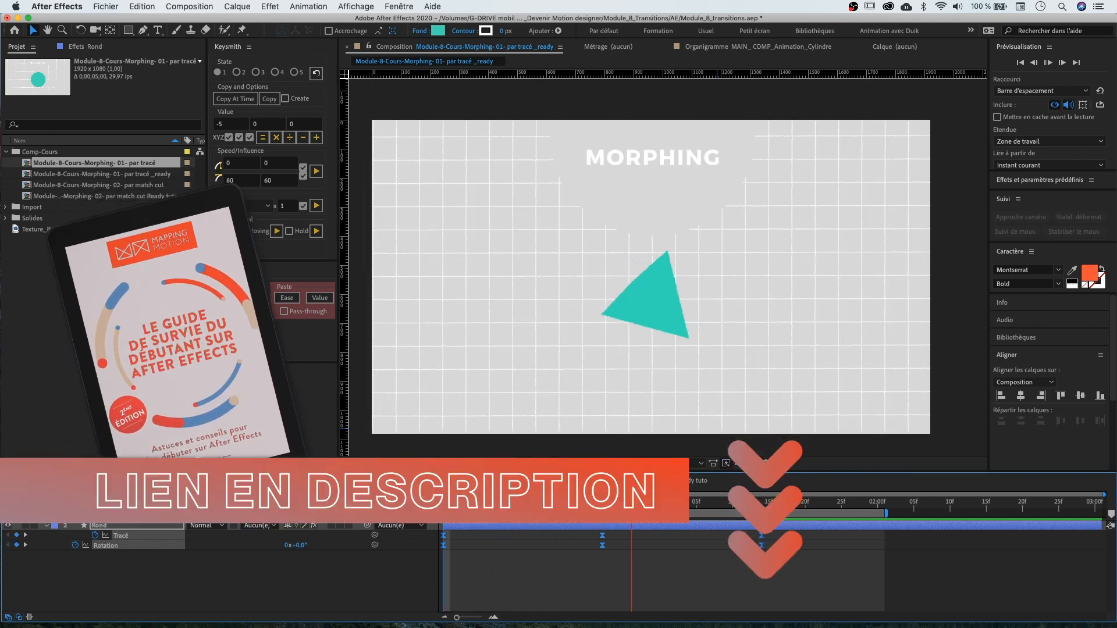
key("space")
Copy the triangle keyframes of Path and Rotation and paste them at 1 second to hold the triangle
left_click_drag(766, 546, 448, 552)
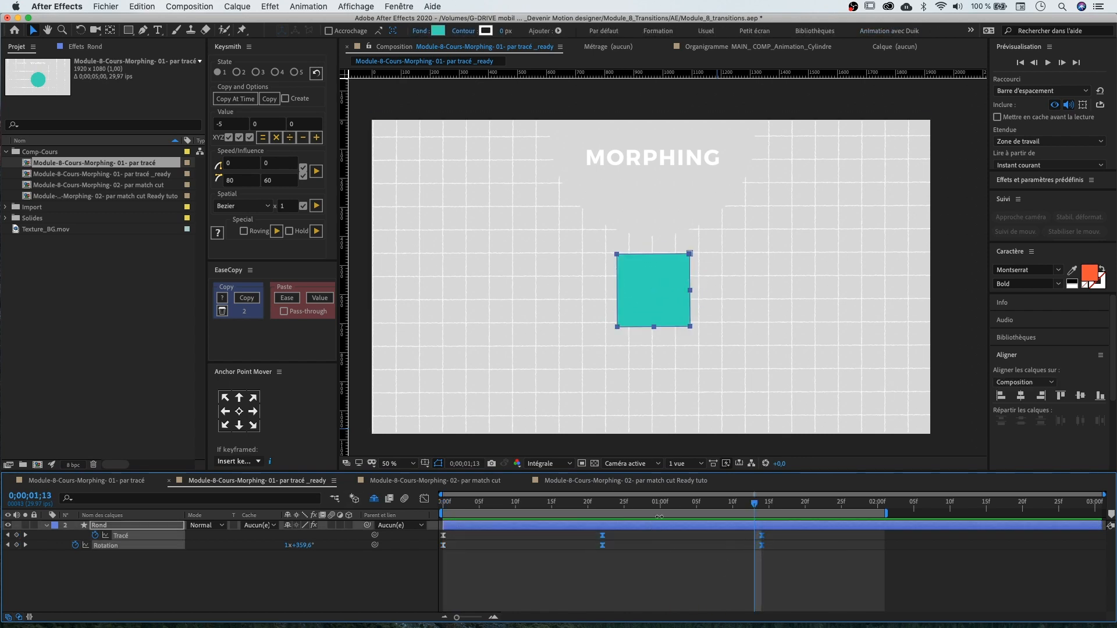
left_click(781, 597)
left_click(661, 501)
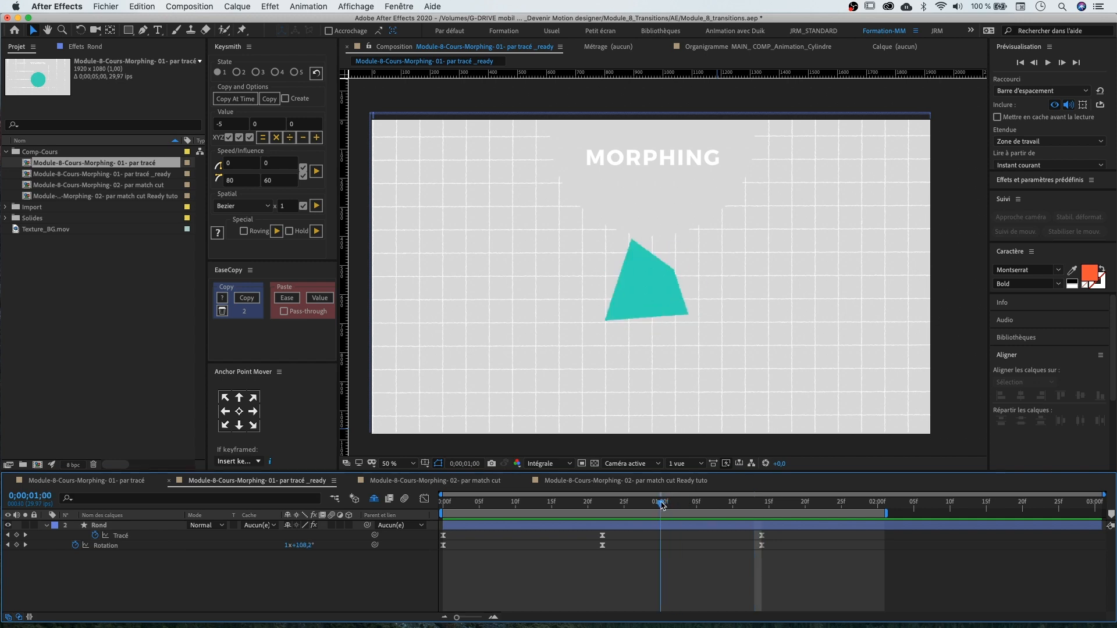
left_click_drag(618, 531, 594, 551)
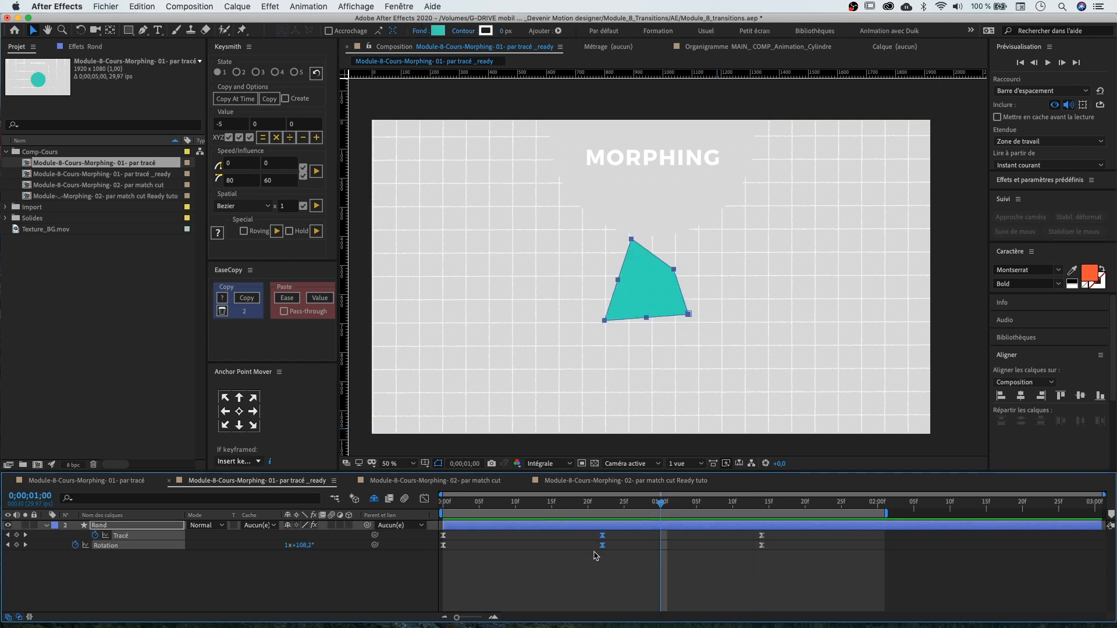
key("super+c")
key("super+v")
left_click(762, 535)
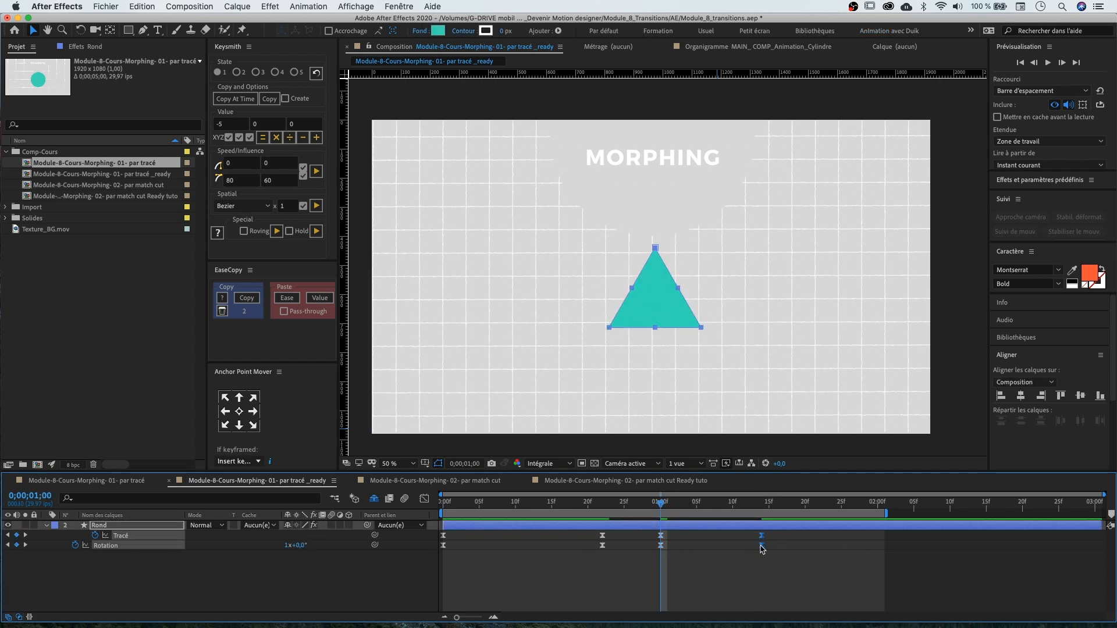
Scale all Rond keyframes proportionally so the final square keyframes land at 2 seconds, and preview
key("space")
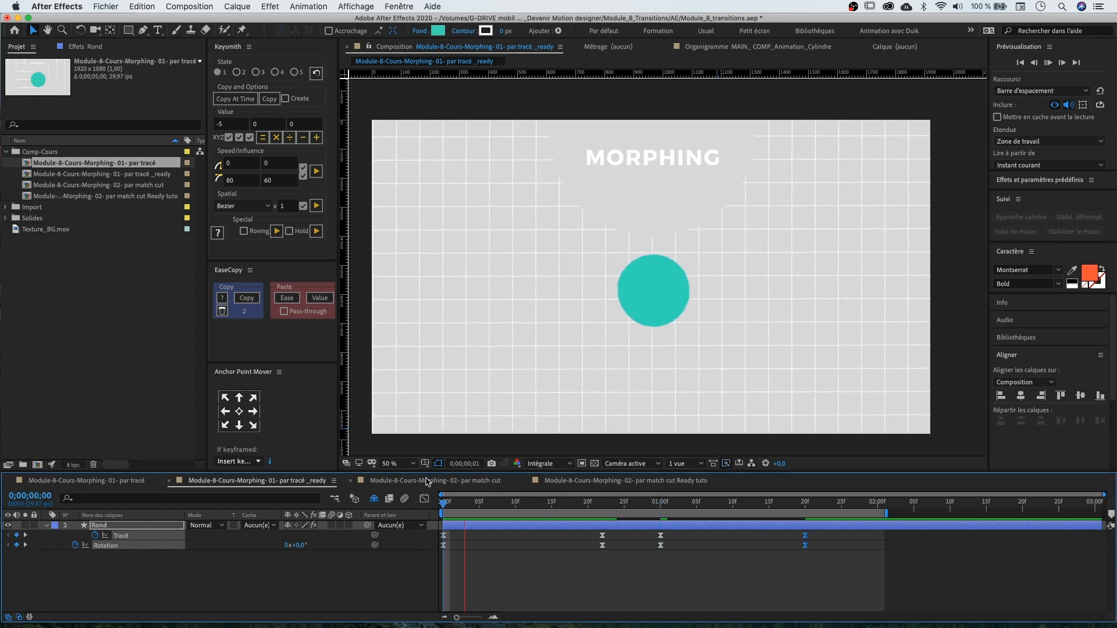
key("space")
left_click_drag(806, 546, 878, 547)
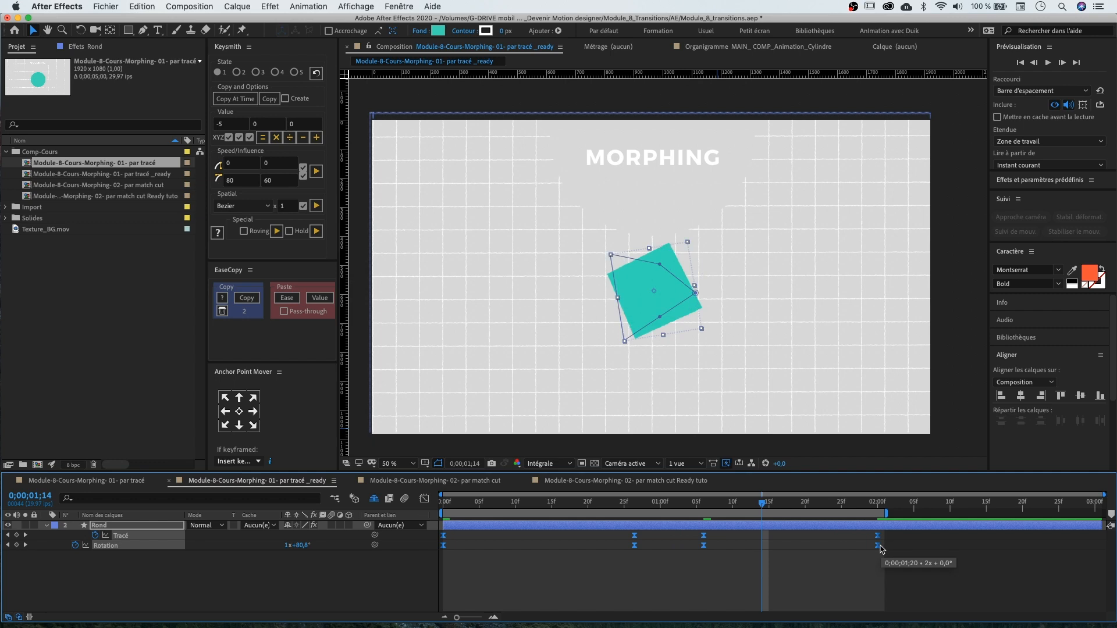
left_click_drag(762, 502, 443, 502)
key("space")
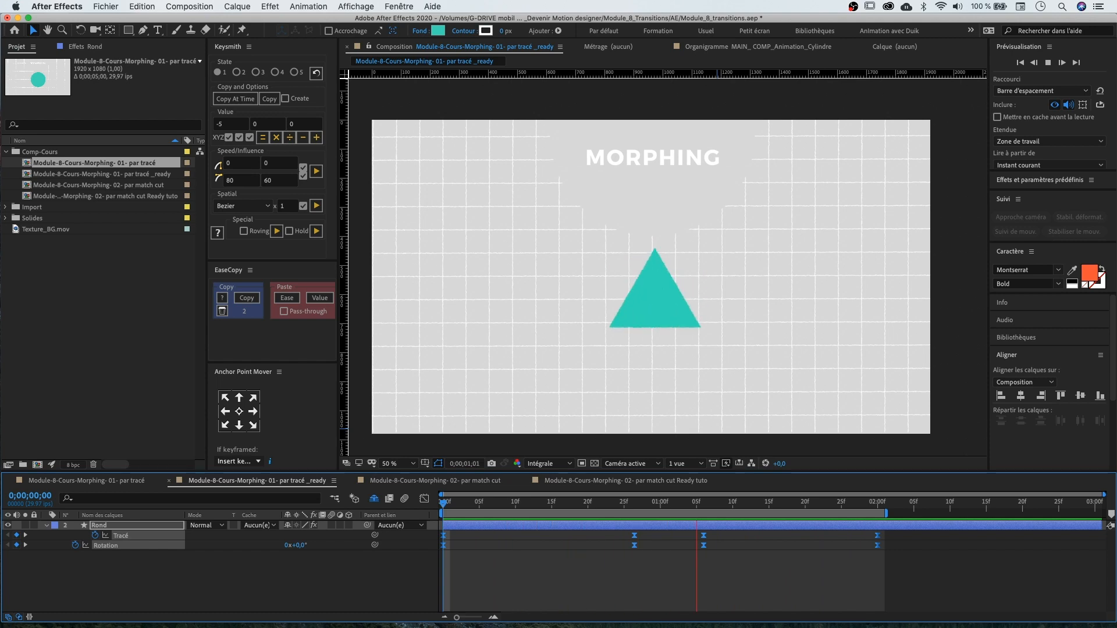
key("space")
Enable motion blur for the composition and the Rond layer, and preview the blurred morph up close
left_click(573, 503)
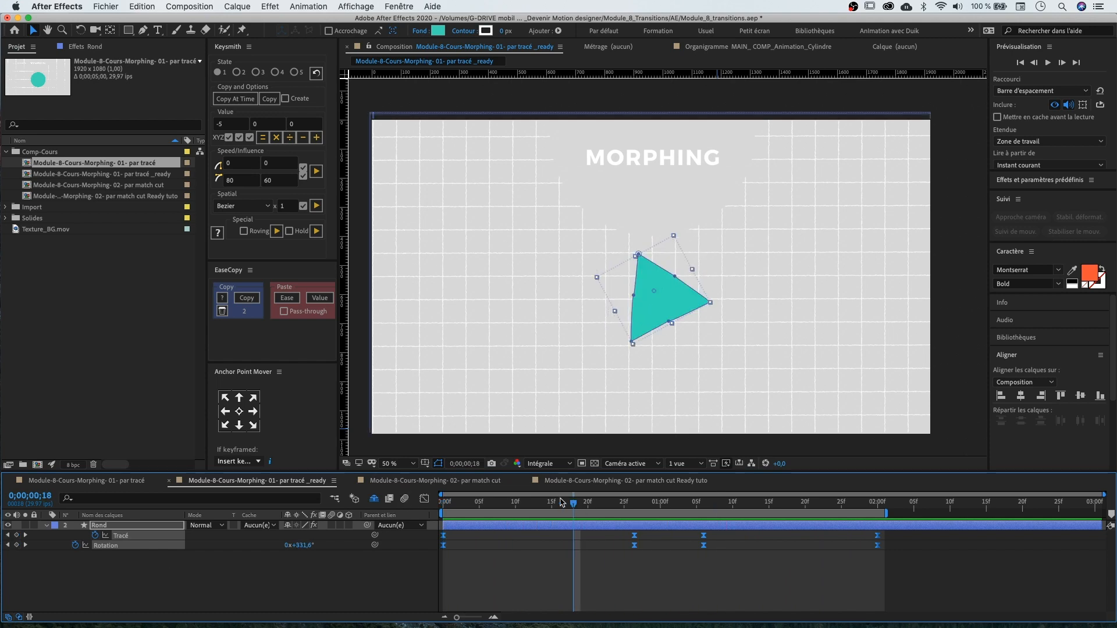
left_click(405, 500)
left_click(330, 526)
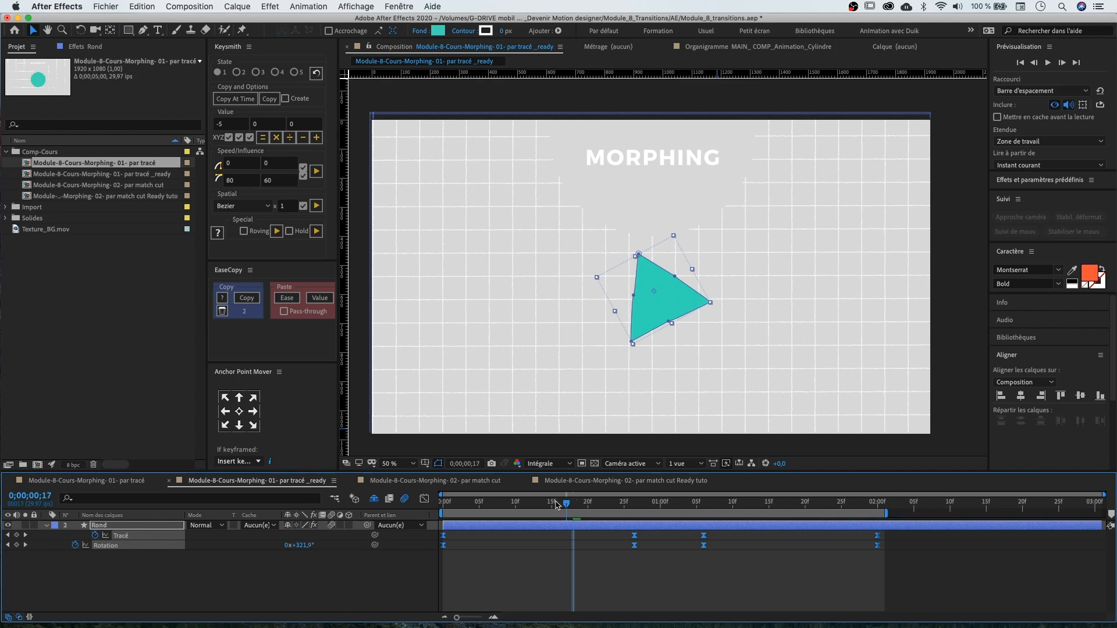
key("space")
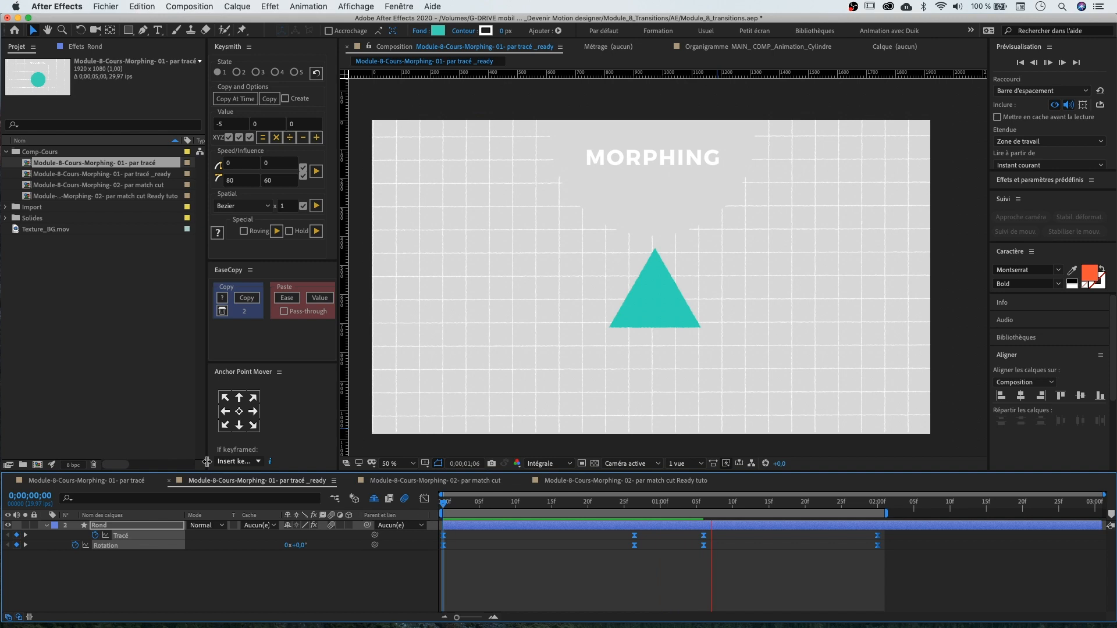
scroll(637, 256, "up", 2)
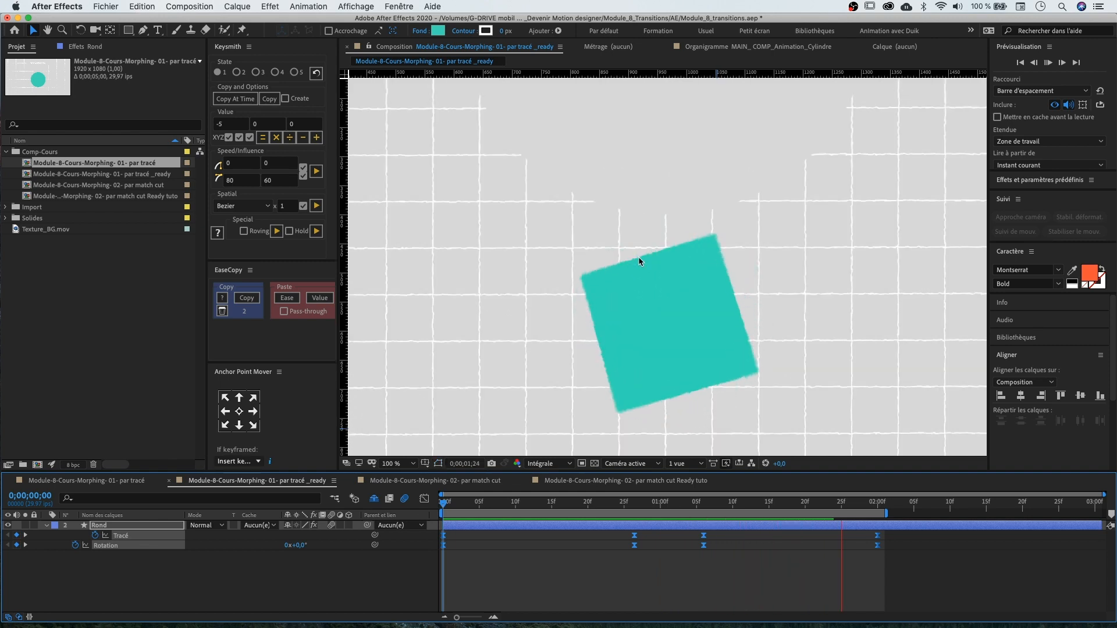
scroll(881, 275, "down", 2)
key("space")
left_click_drag(673, 504, 791, 501)
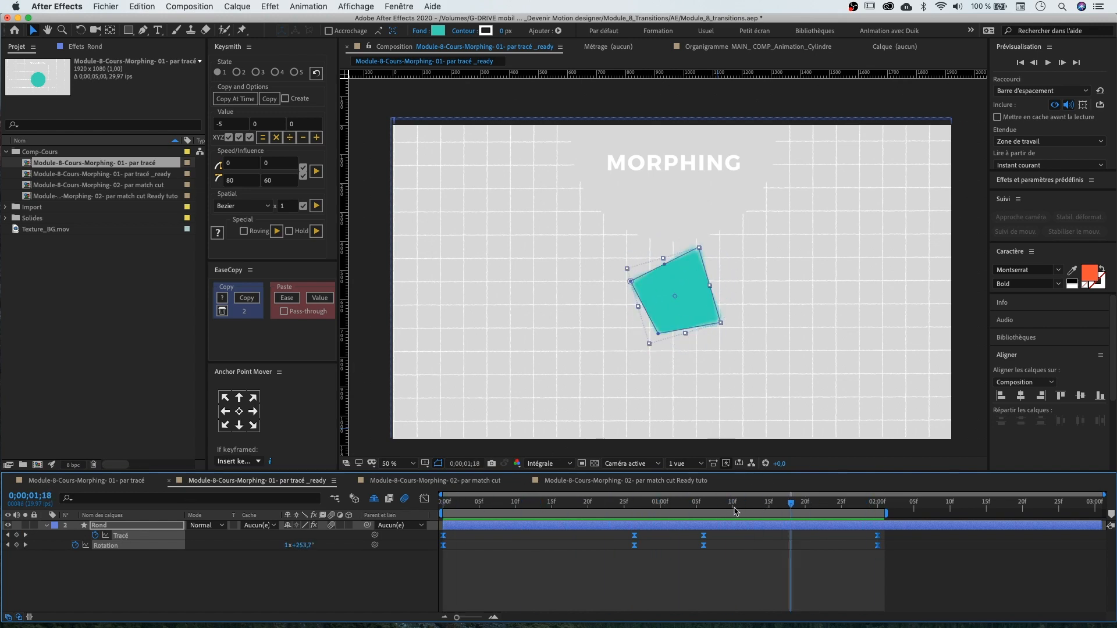
key("space")
key("space")
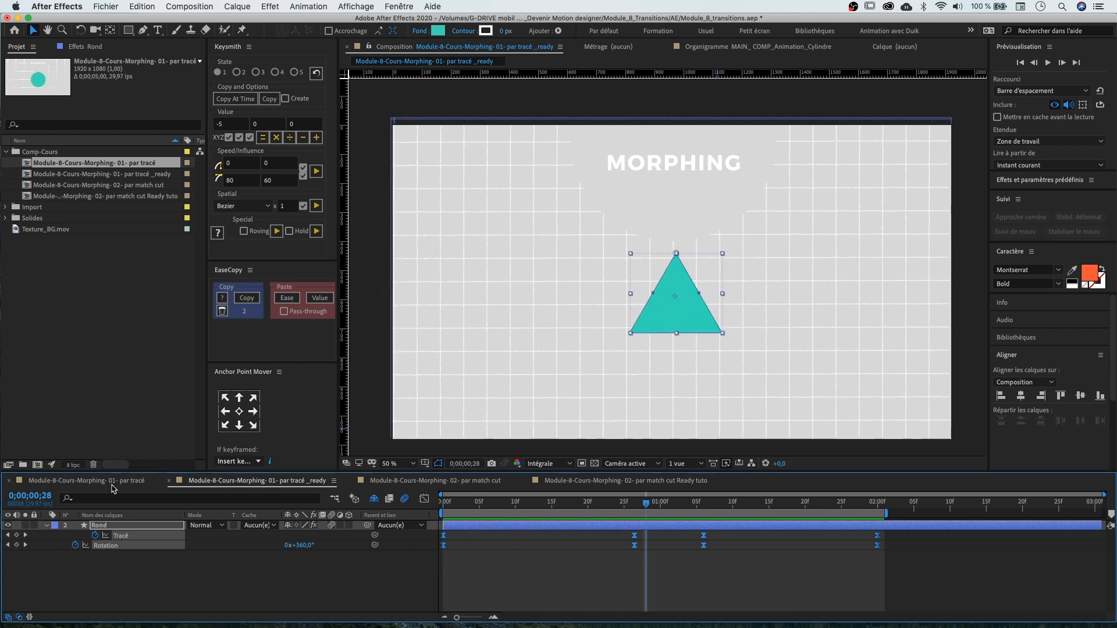